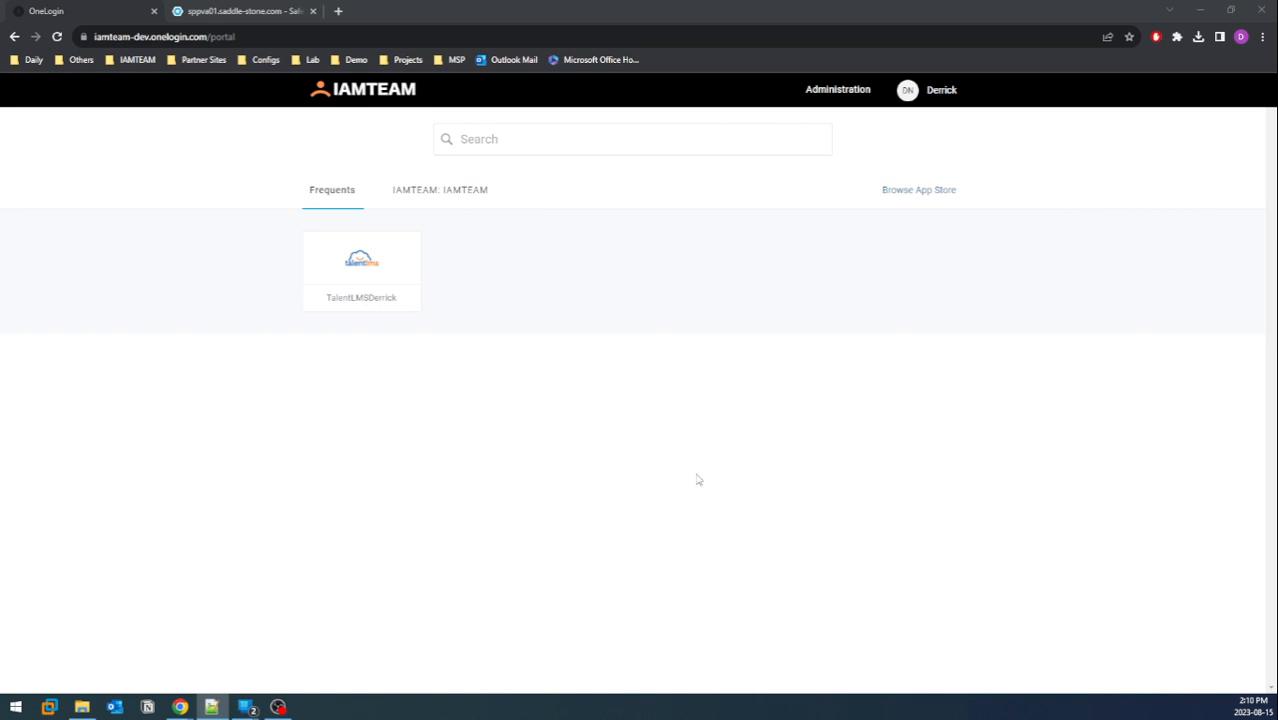
Create an API credential named SPP with Manage all access under Developers > API Credentials
{"action": "left_click", "coordinate": [835, 100]}
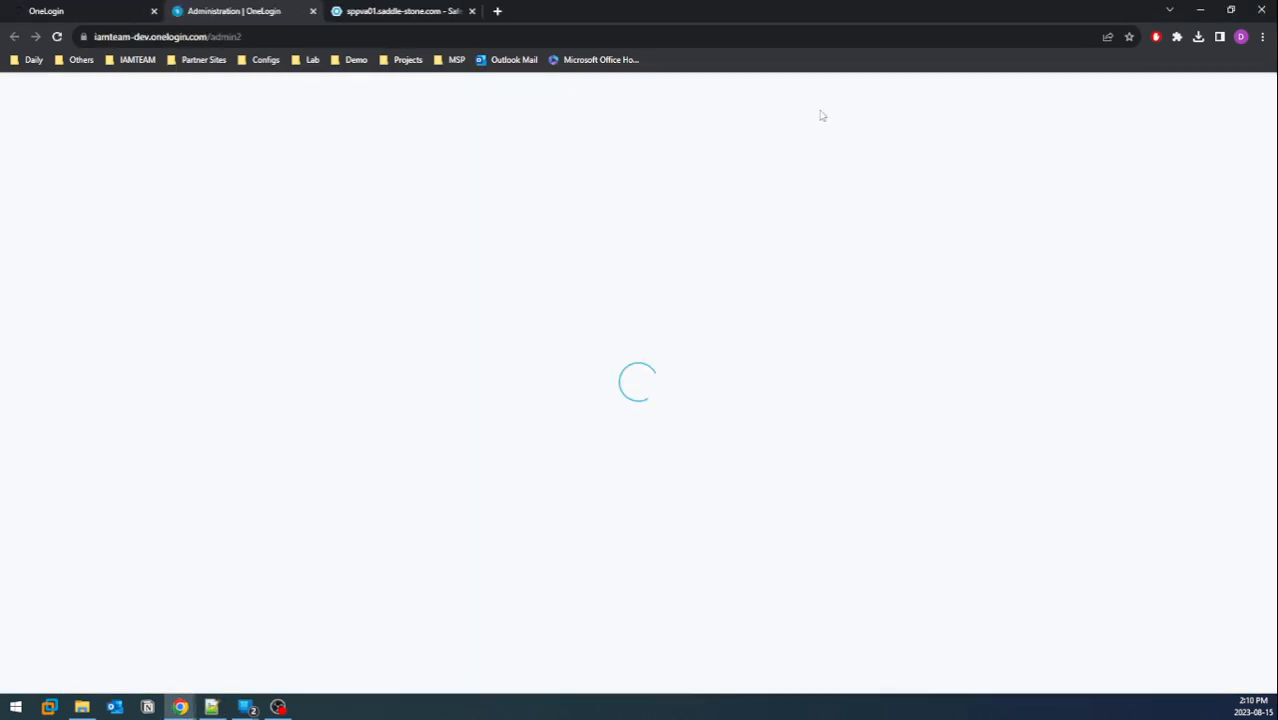
{"action": "mouse_move", "coordinate": [716, 98]}
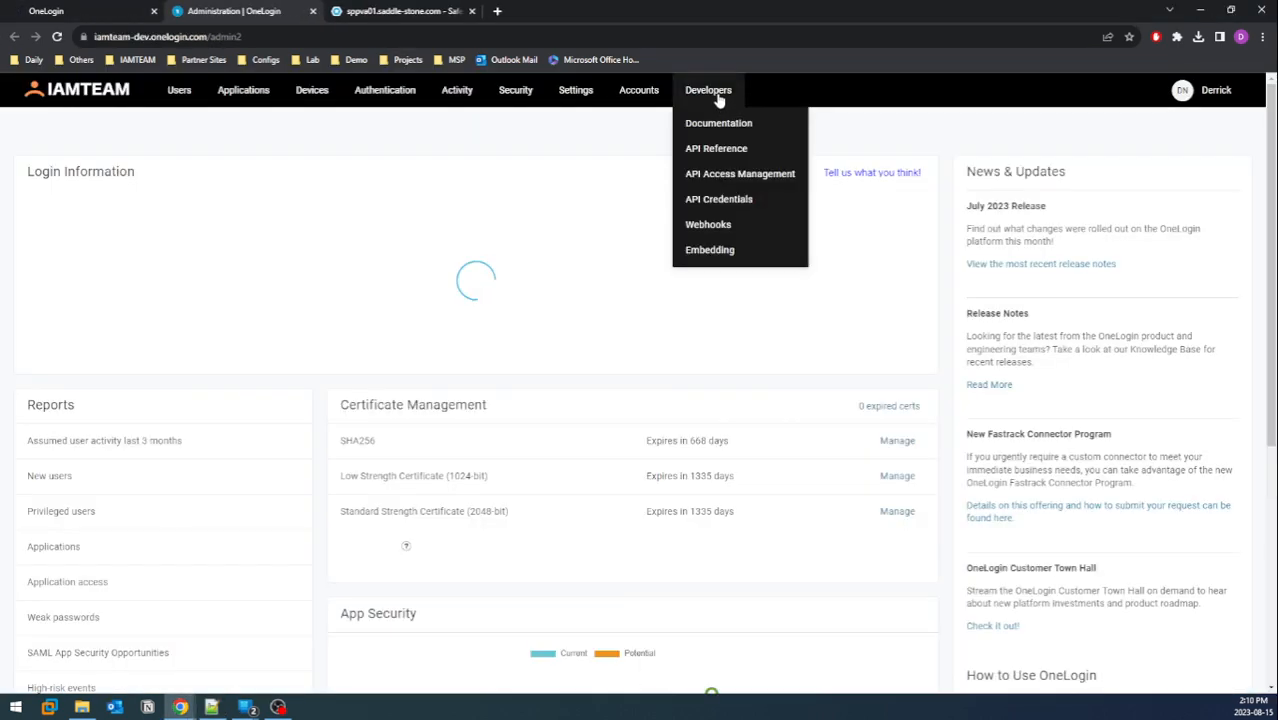
{"action": "left_click", "coordinate": [719, 200]}
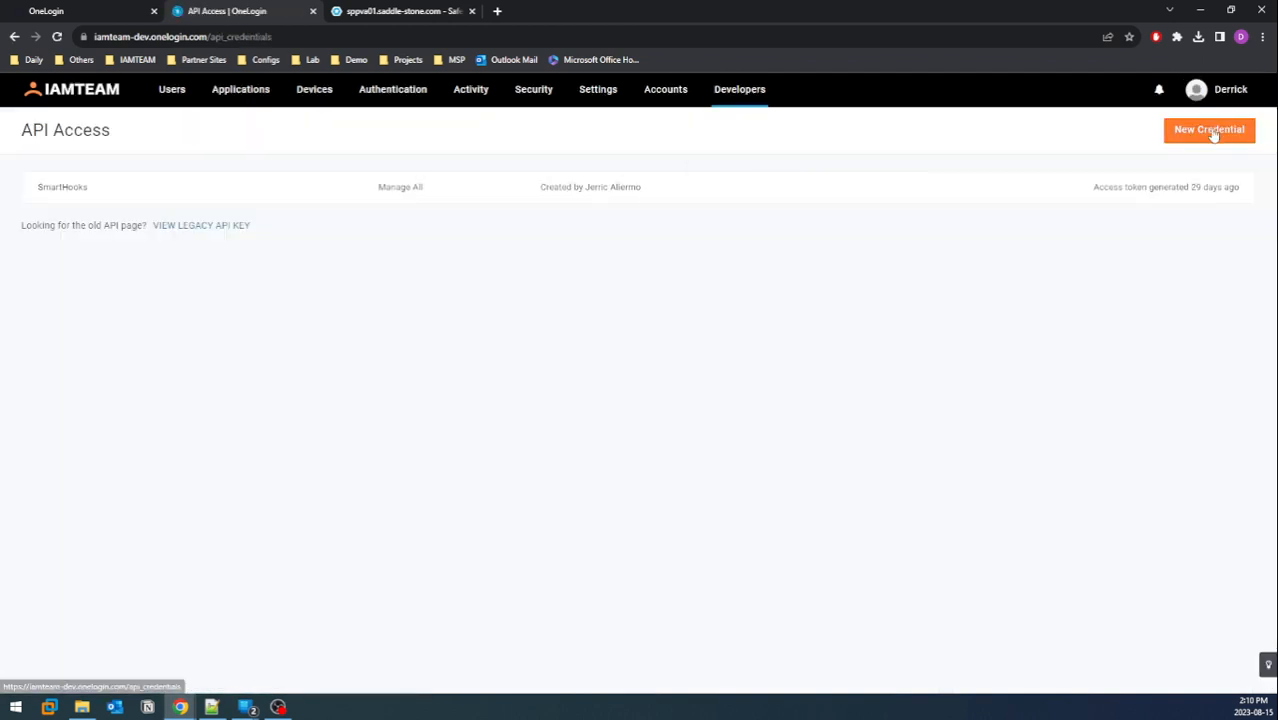
{"action": "left_click", "coordinate": [1210, 129]}
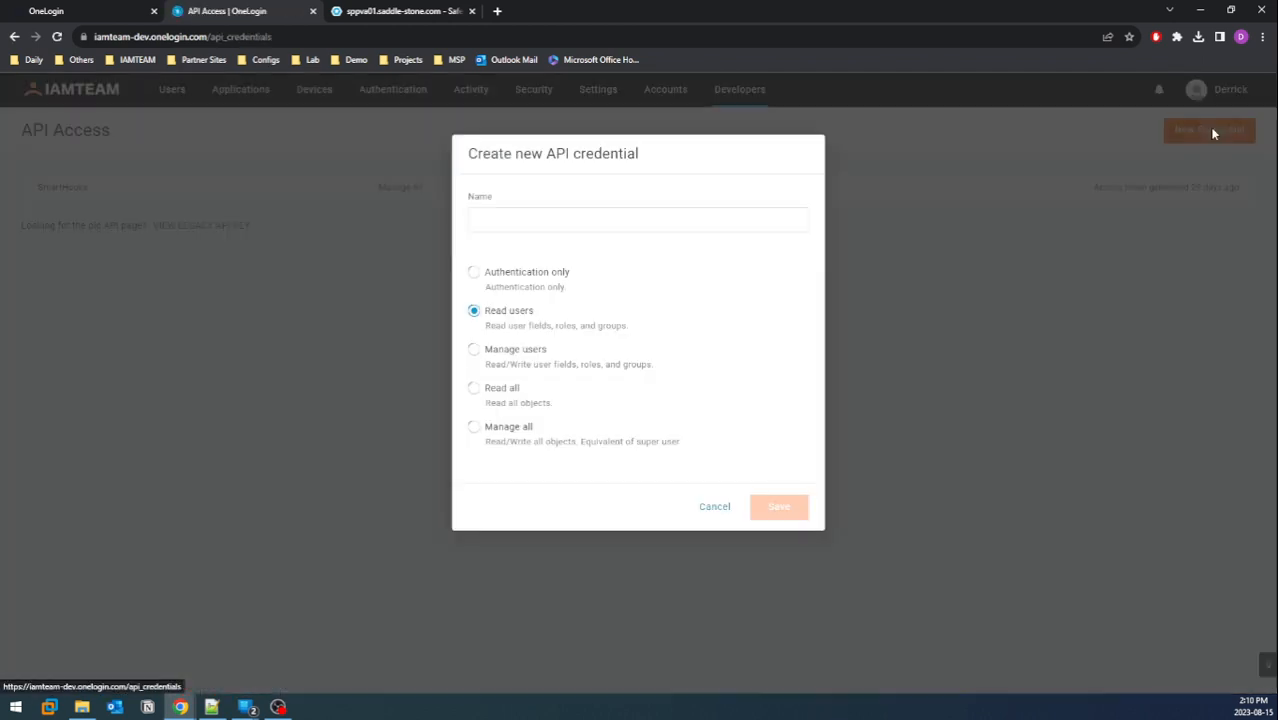
{"action": "left_click", "coordinate": [613, 221]}
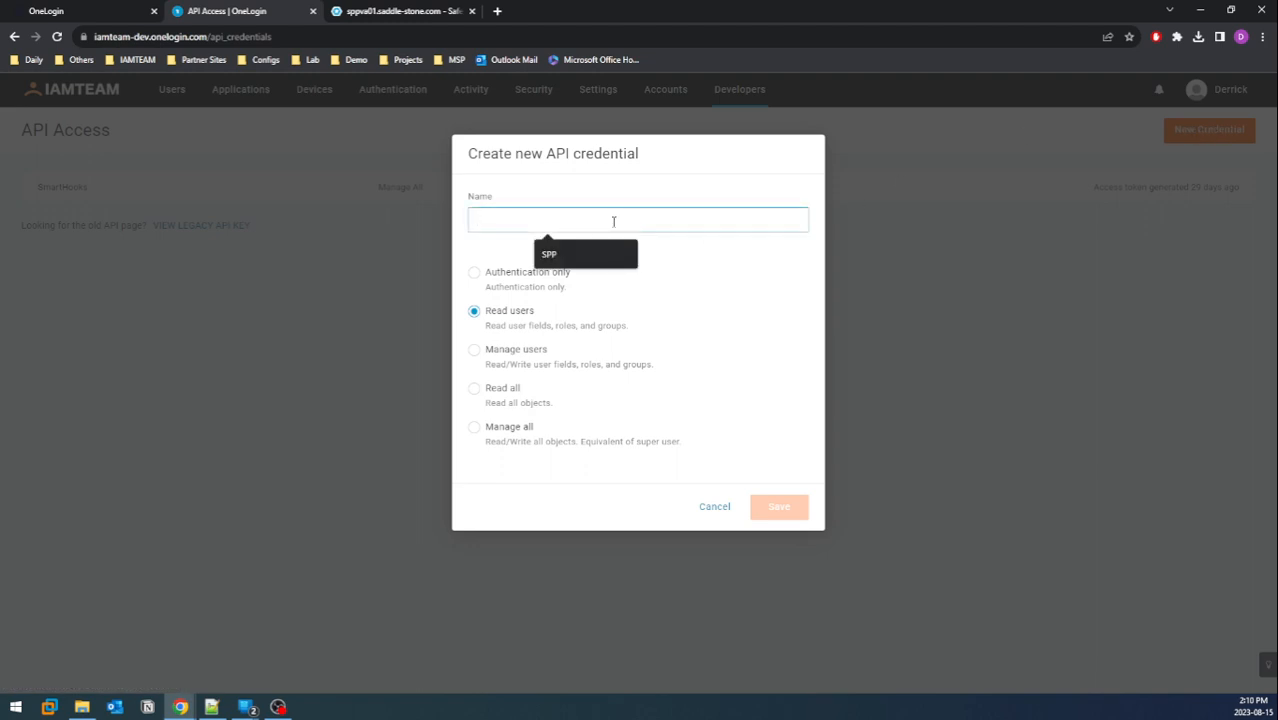
{"action": "type", "text": "SPP"}
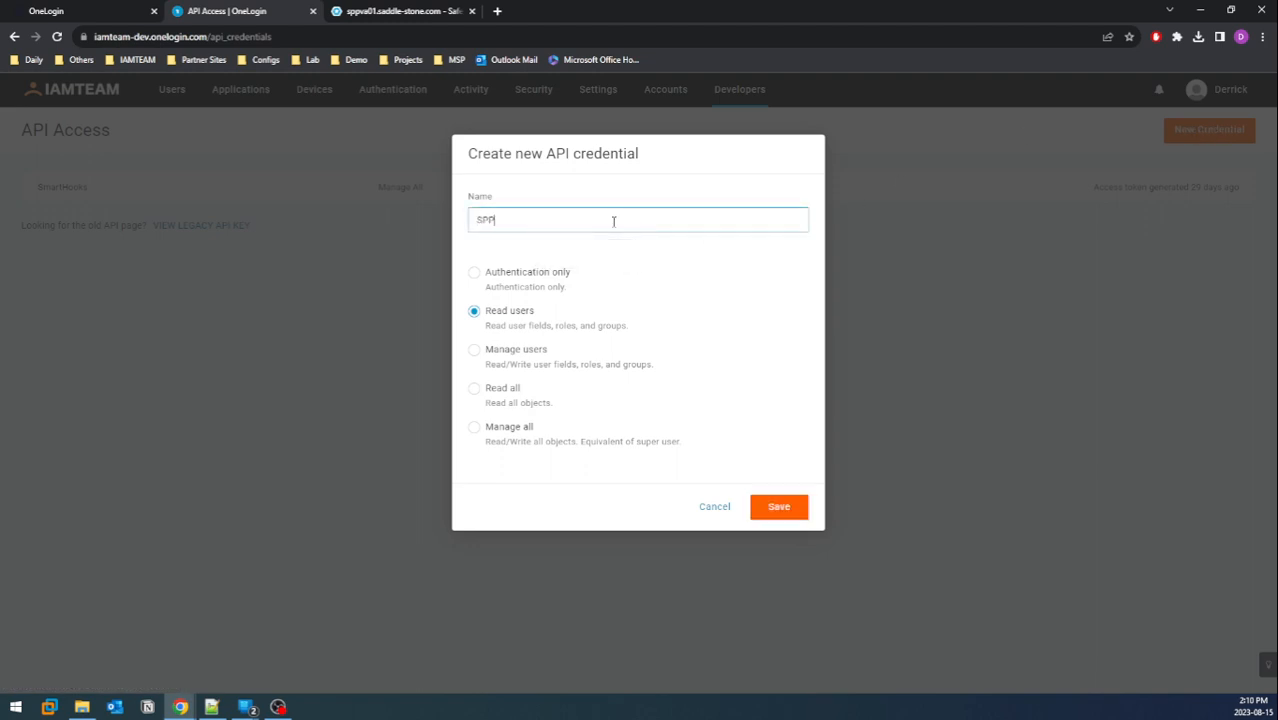
{"action": "left_click", "coordinate": [510, 437]}
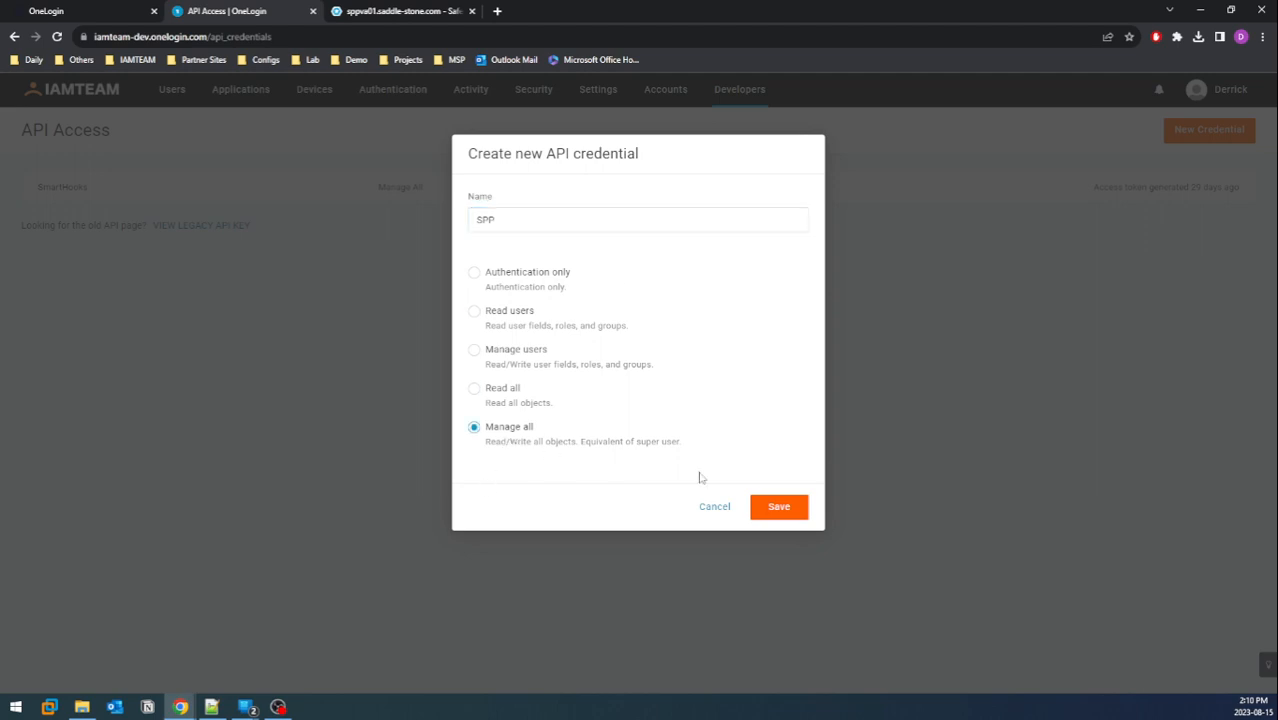
{"action": "left_click", "coordinate": [777, 507]}
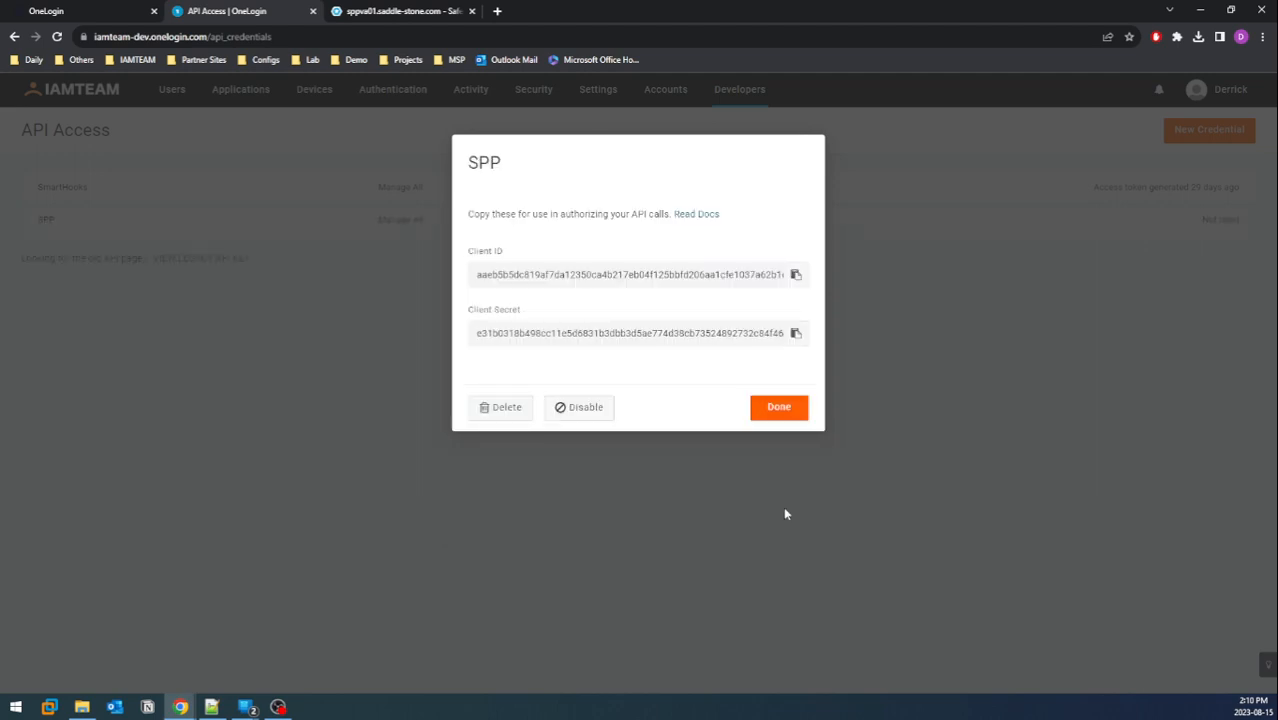
Copy the SPP Client ID and Client Secret into the text editor, then close the credential dialog
{"action": "left_click", "coordinate": [796, 280]}
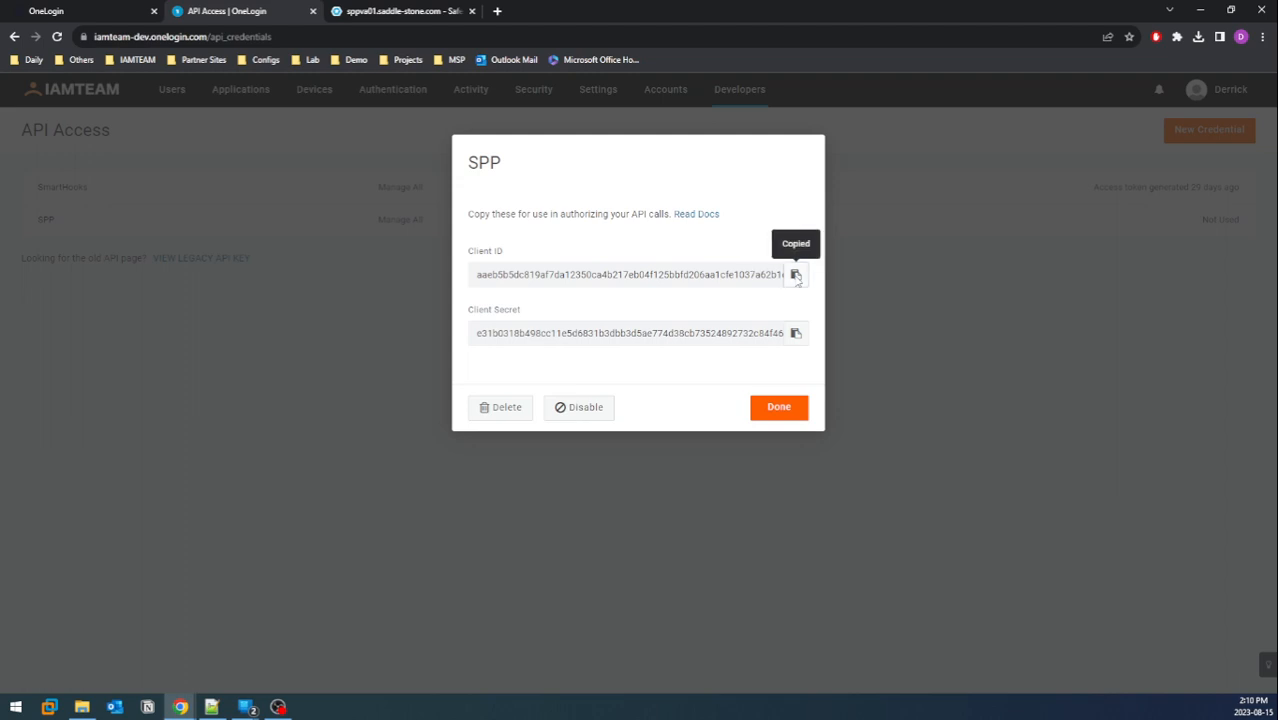
{"action": "key", "text": "alt+Tab"}
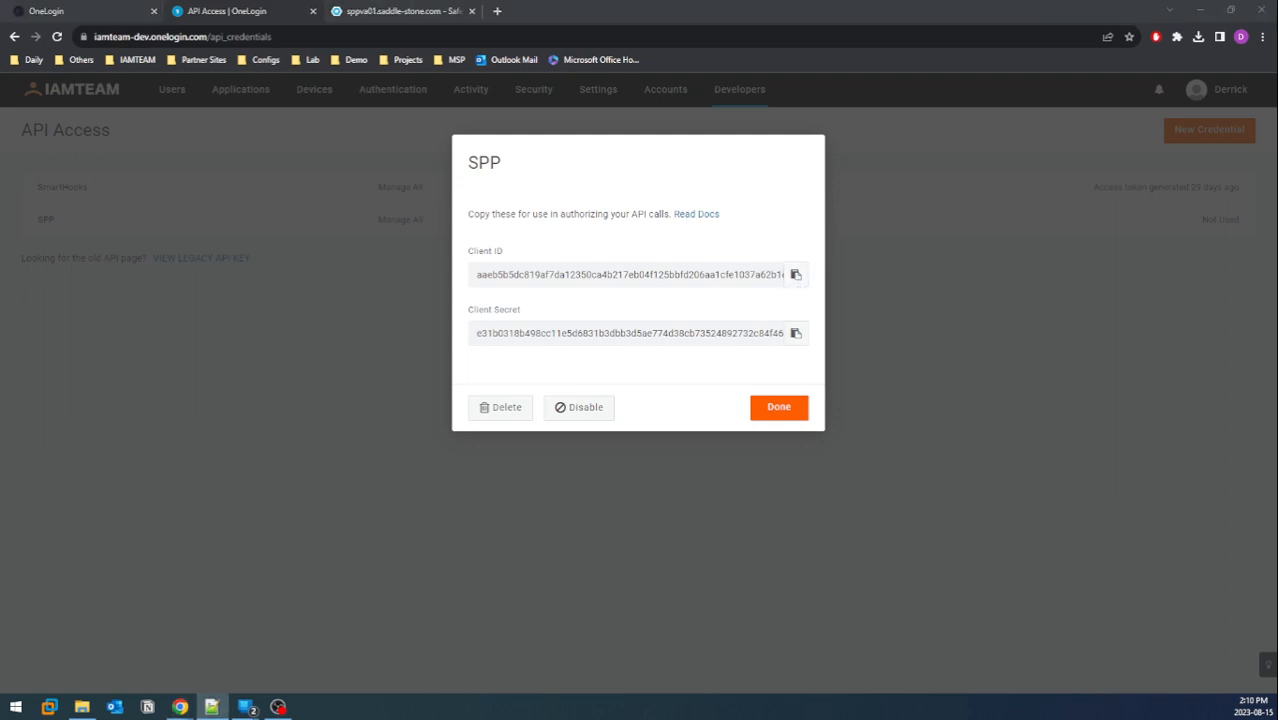
{"action": "left_click", "coordinate": [796, 333]}
{"action": "key", "text": "alt+Tab"}
{"action": "left_click", "coordinate": [779, 408]}
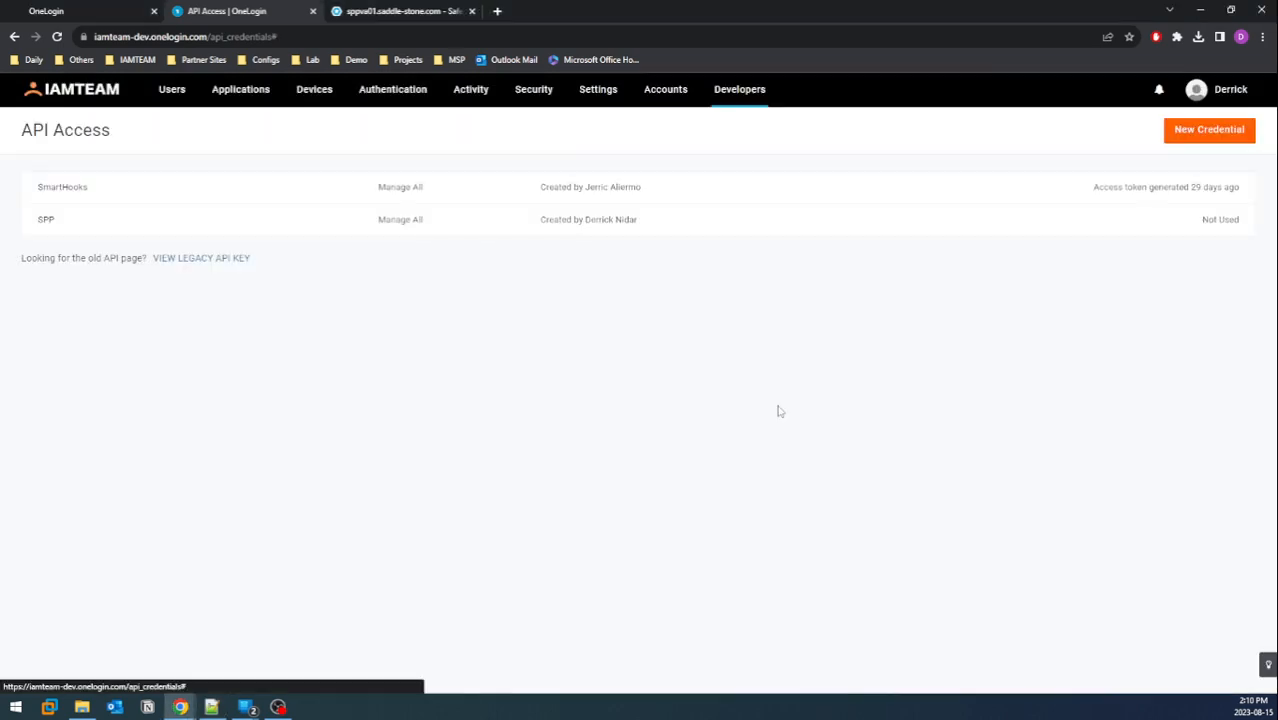
In Safeguard Access > Identity and Authentication, begin adding a OneLogin MFA provider
{"action": "left_click", "coordinate": [415, 10]}
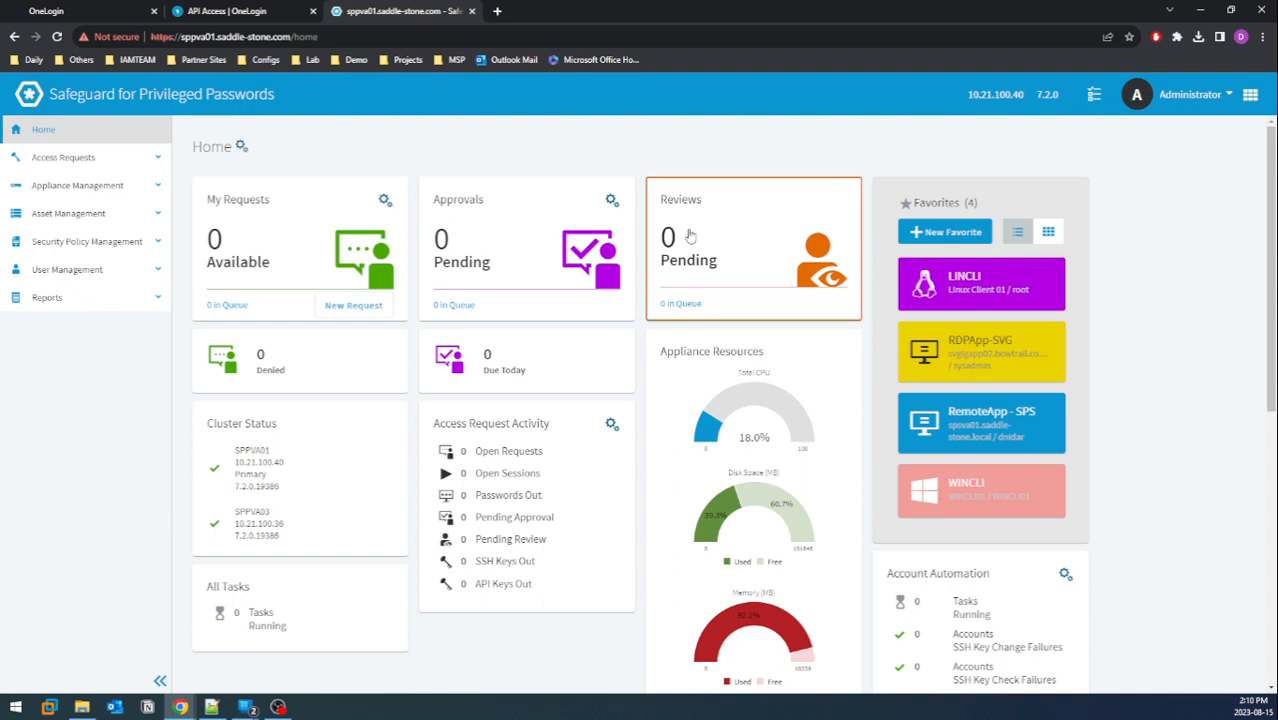
{"action": "left_click", "coordinate": [77, 184]}
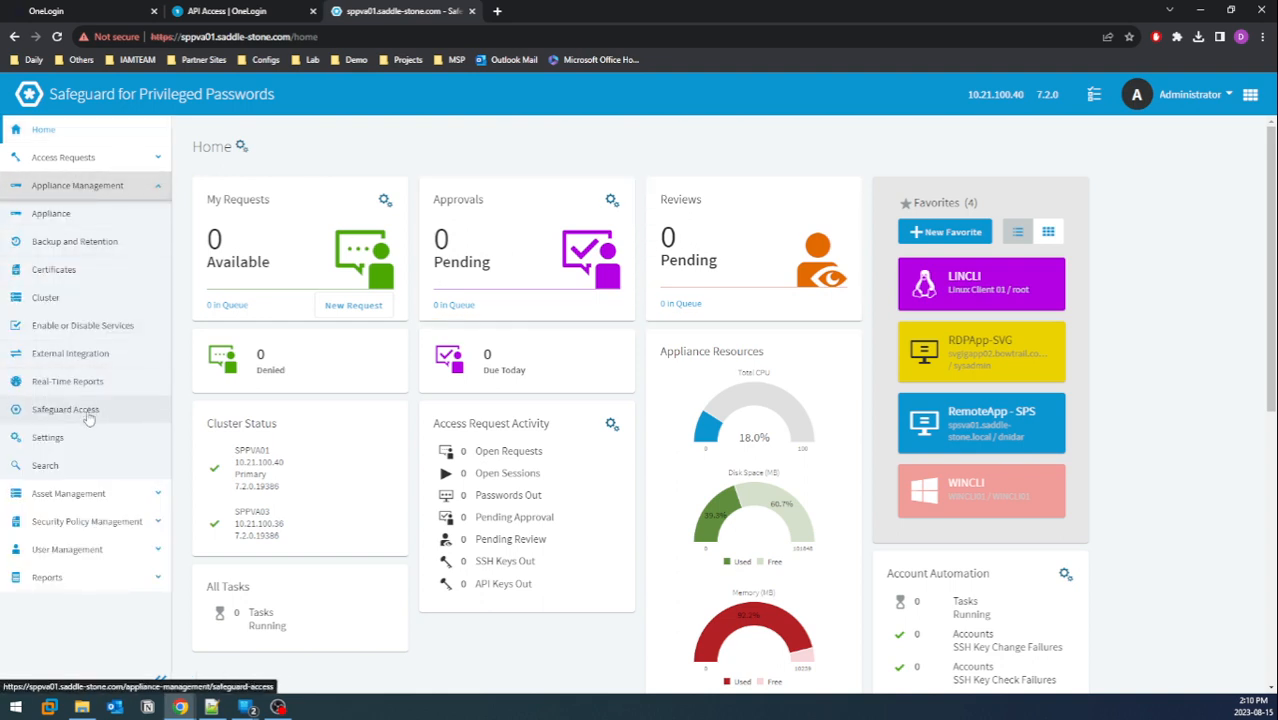
{"action": "left_click", "coordinate": [88, 418]}
{"action": "left_click", "coordinate": [397, 326]}
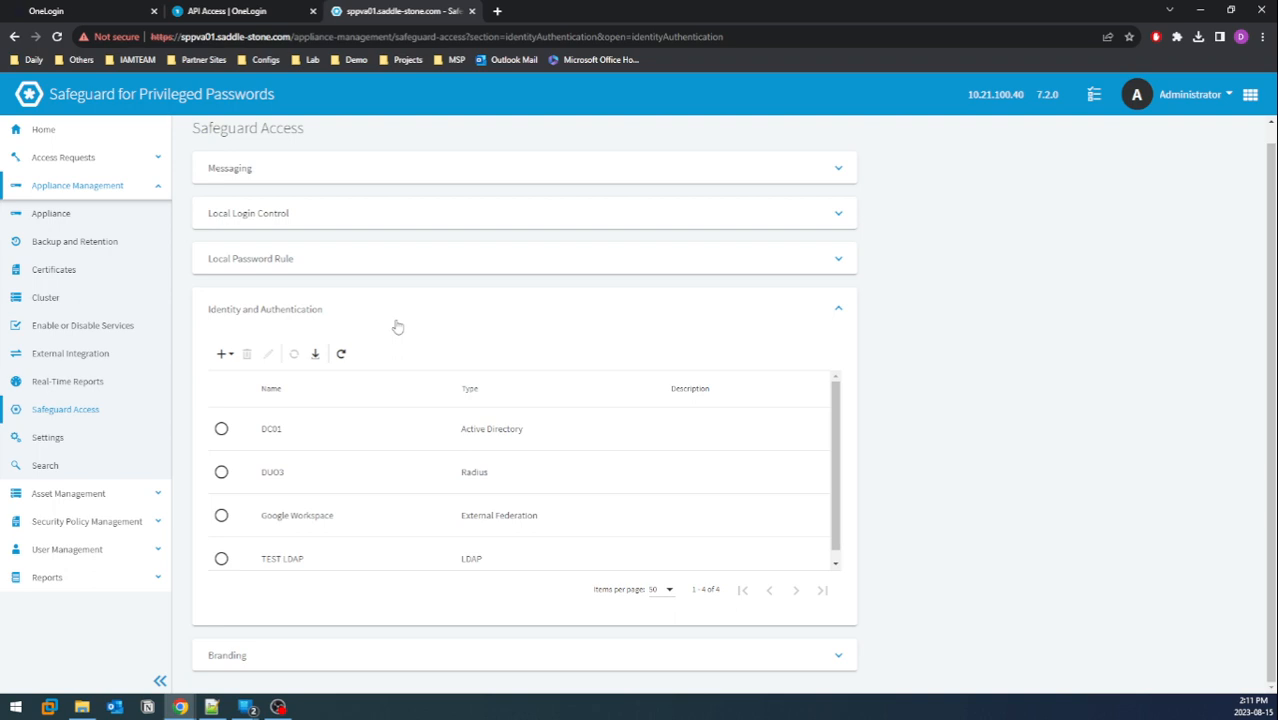
{"action": "left_click", "coordinate": [219, 352]}
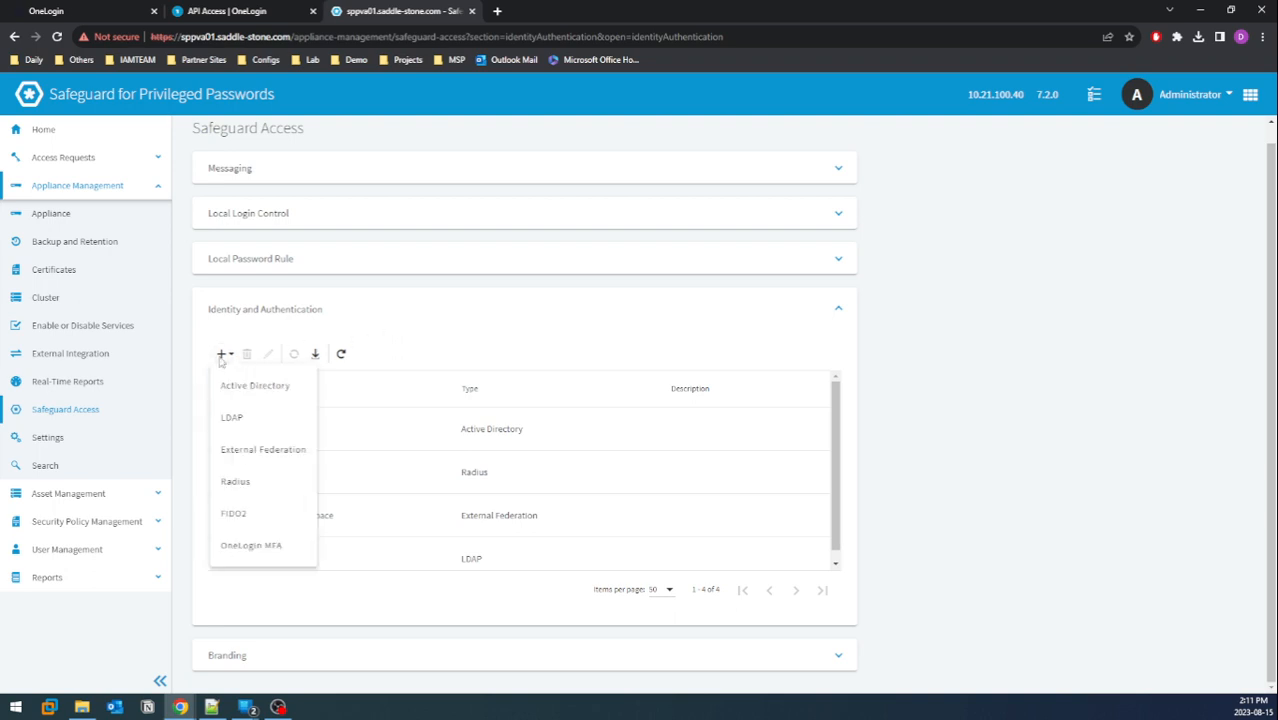
{"action": "left_click", "coordinate": [270, 546]}
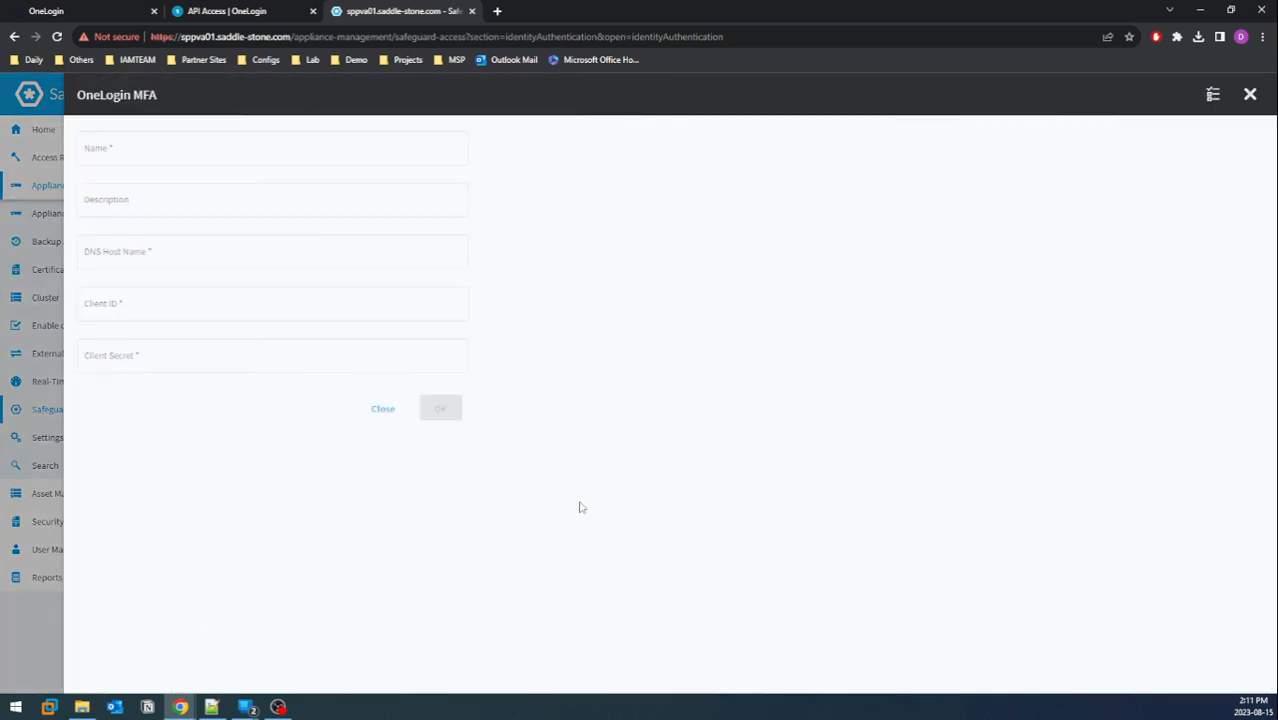
{"action": "left_click", "coordinate": [329, 150]}
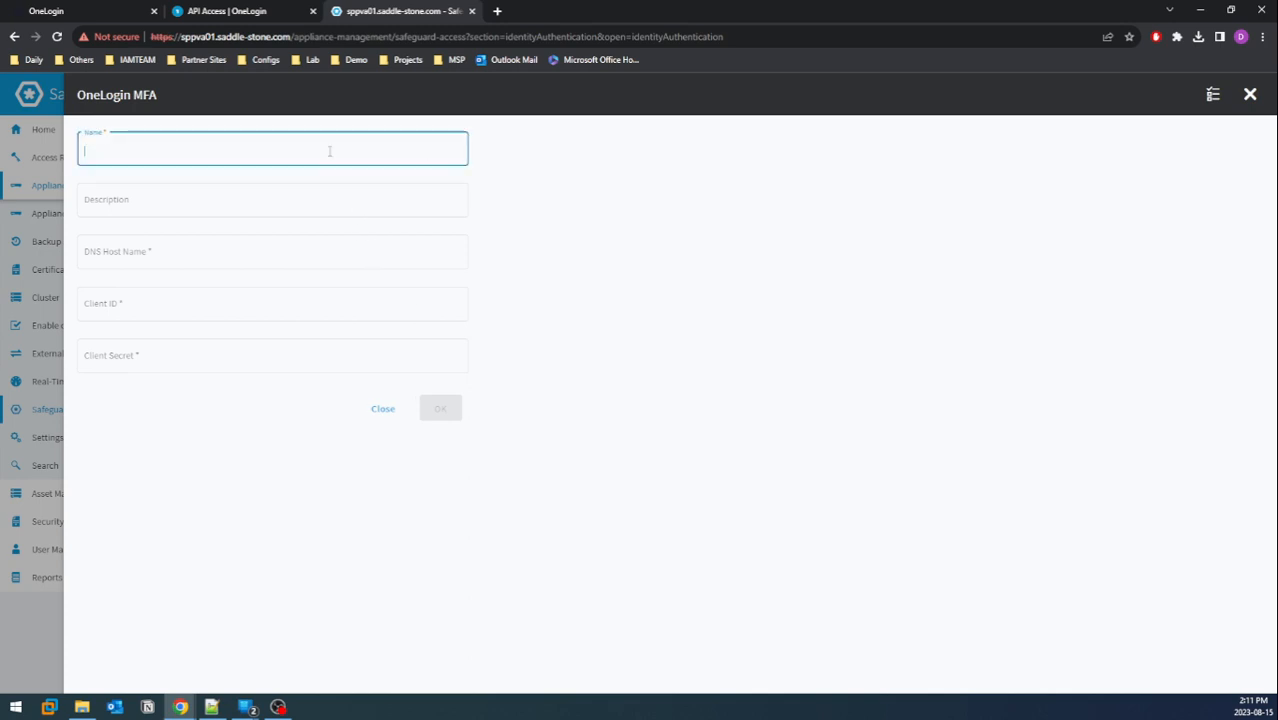
{"action": "type", "text": "OneLogin"}
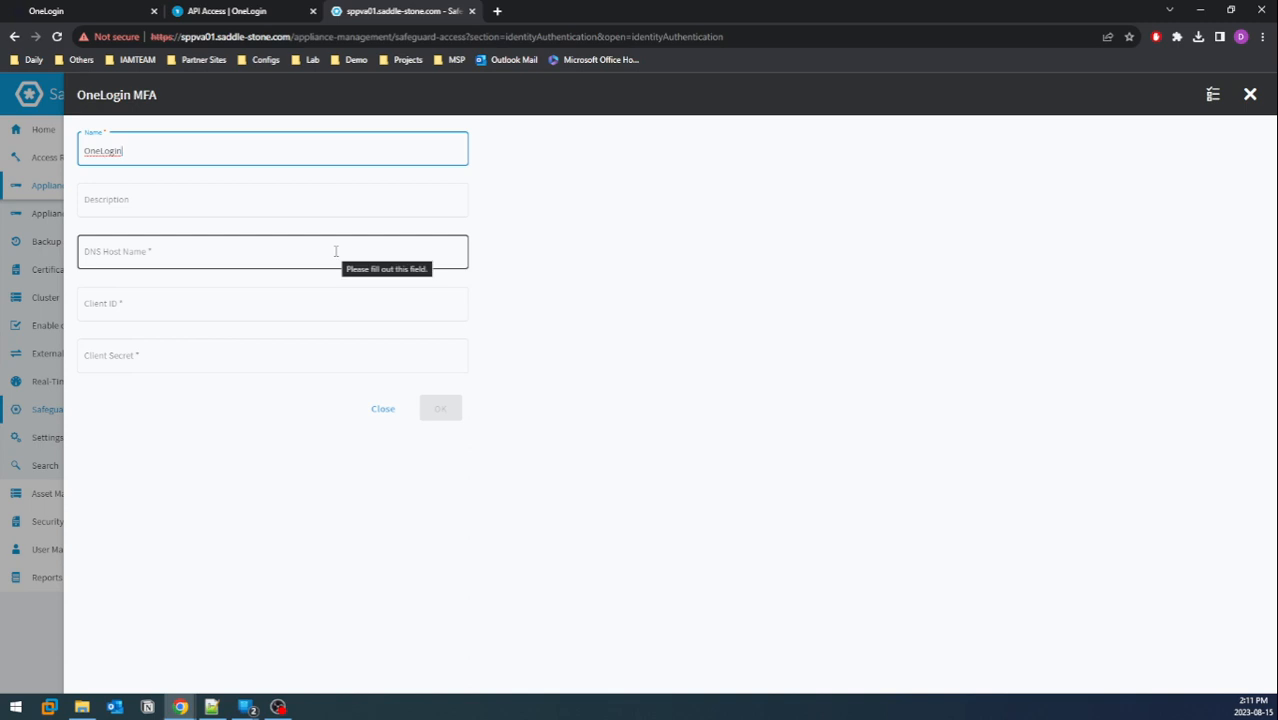
{"action": "left_click", "coordinate": [126, 16]}
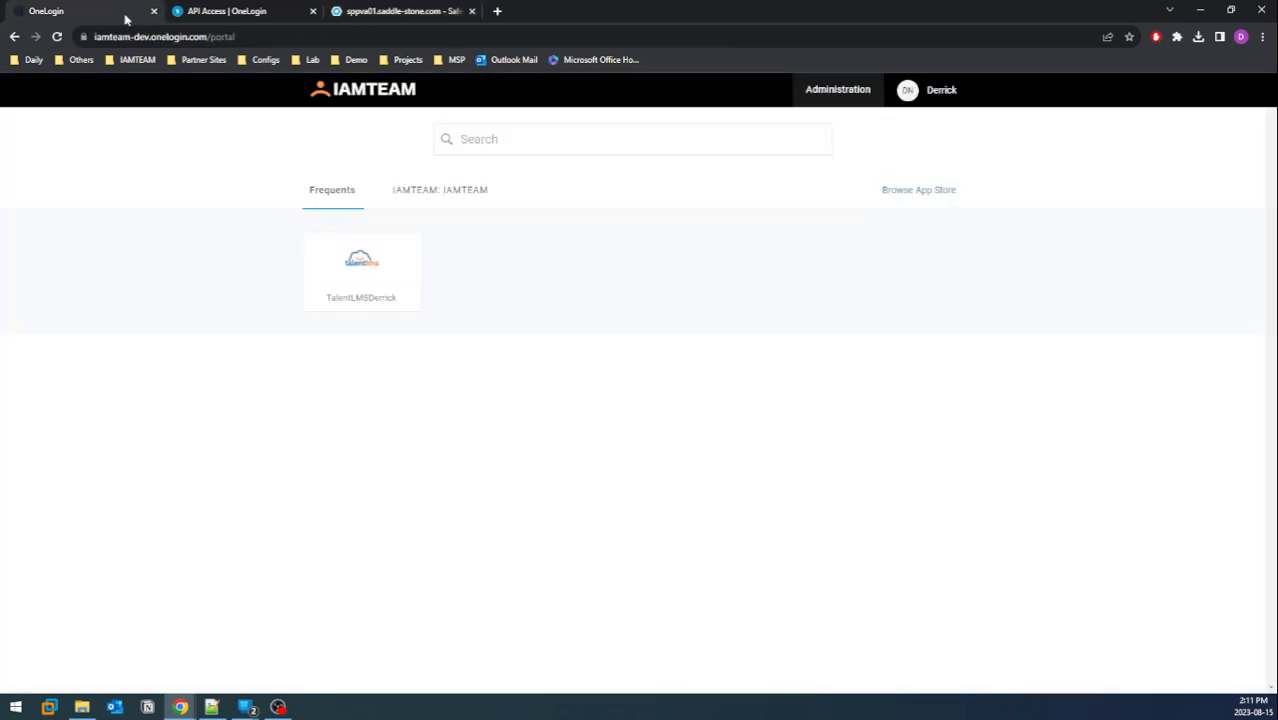
{"action": "left_click", "coordinate": [205, 38]}
{"action": "left_click", "coordinate": [363, 10]}
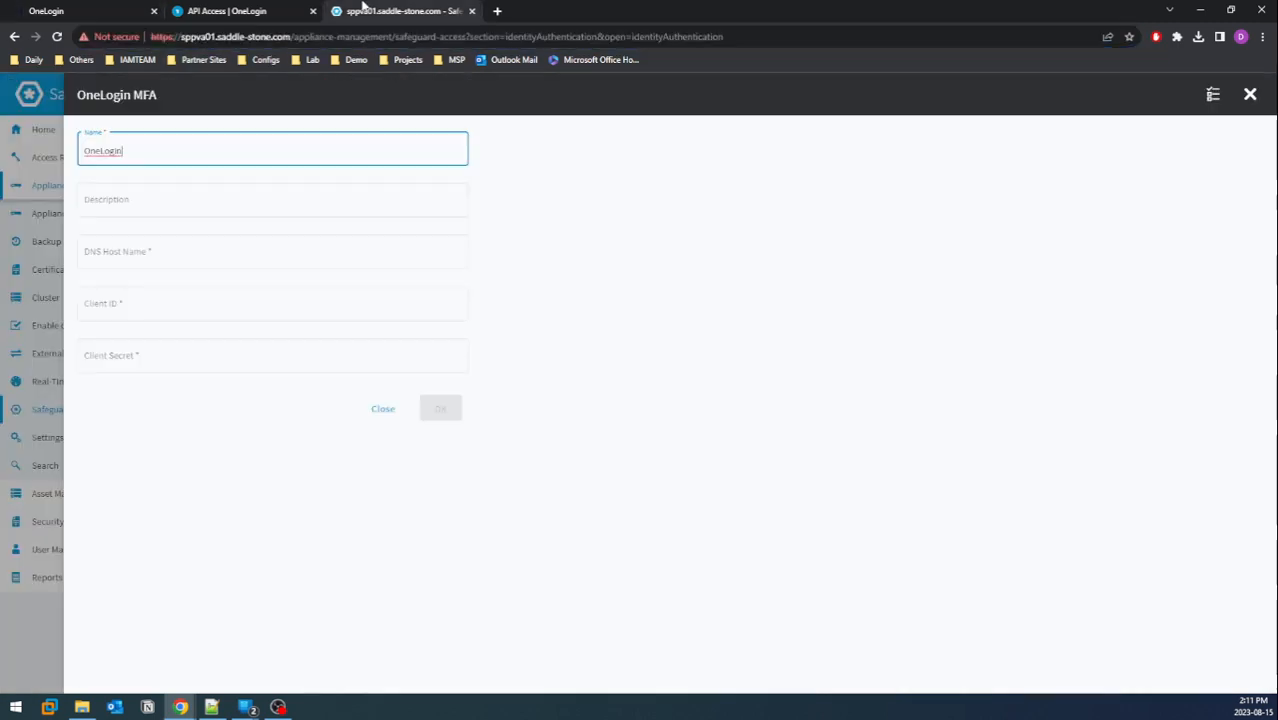
{"action": "left_click", "coordinate": [200, 255]}
{"action": "key", "text": "ctrl+v"}
{"action": "left_click_drag", "start_coordinate": [113, 256], "coordinate": [63, 258]}
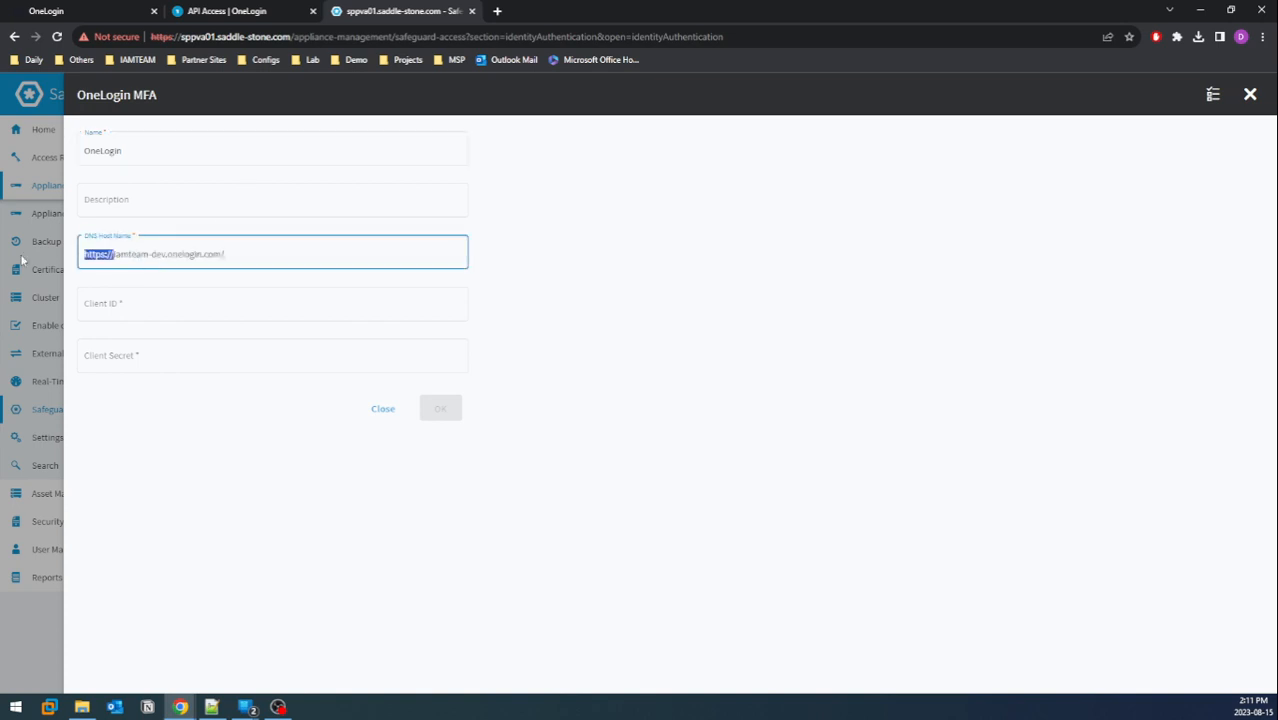
{"action": "key", "text": "BackSpace"}
{"action": "left_click", "coordinate": [240, 254]}
{"action": "key", "text": "BackSpace"}
Paste the SPP client ID and client secret into the form and save the provider
{"action": "key", "text": "alt+Tab"}
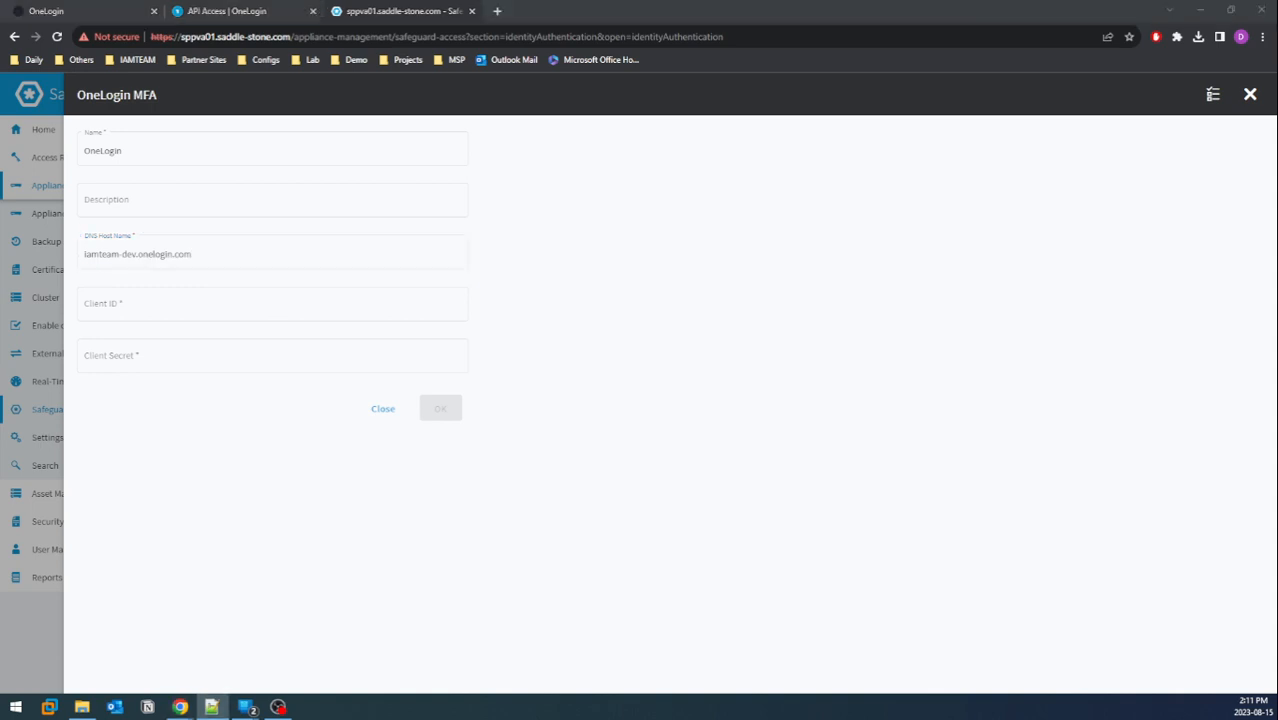
{"action": "left_click", "coordinate": [332, 316]}
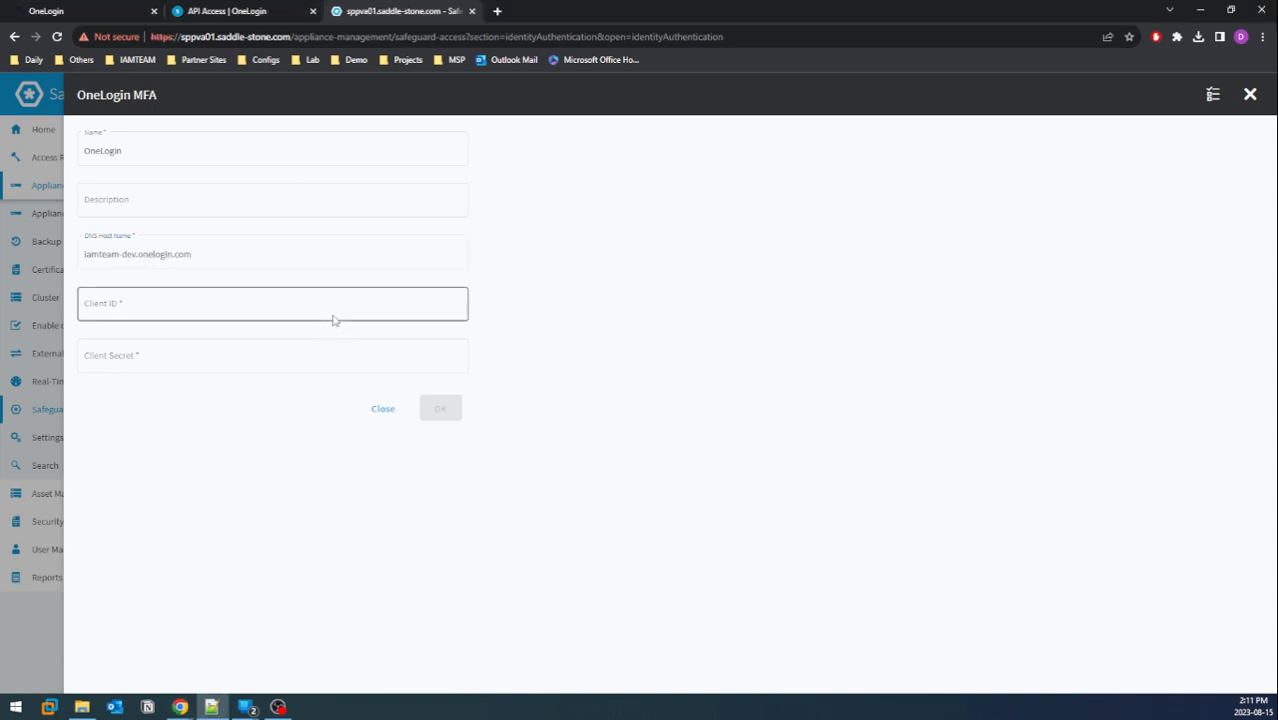
{"action": "key", "text": "ctrl+v"}
{"action": "key", "text": "alt+Tab"}
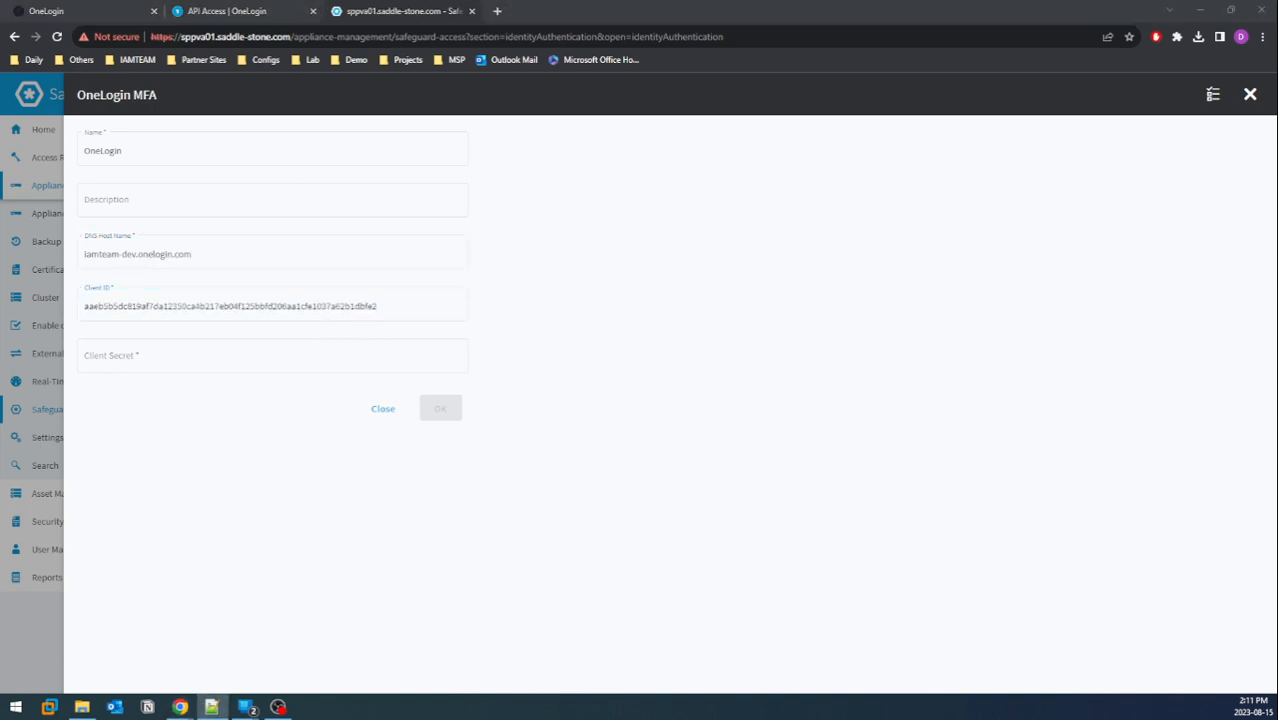
{"action": "left_click", "coordinate": [320, 357]}
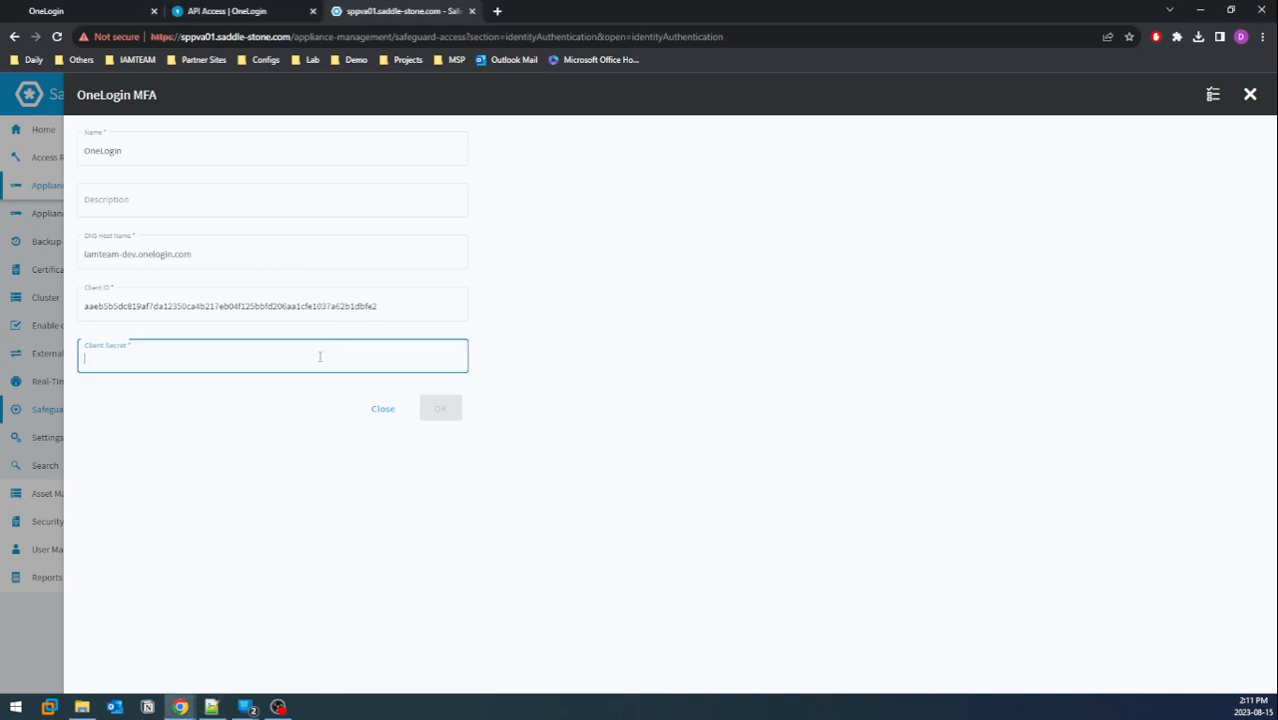
{"action": "key", "text": "ctrl+v"}
{"action": "left_click", "coordinate": [441, 409]}
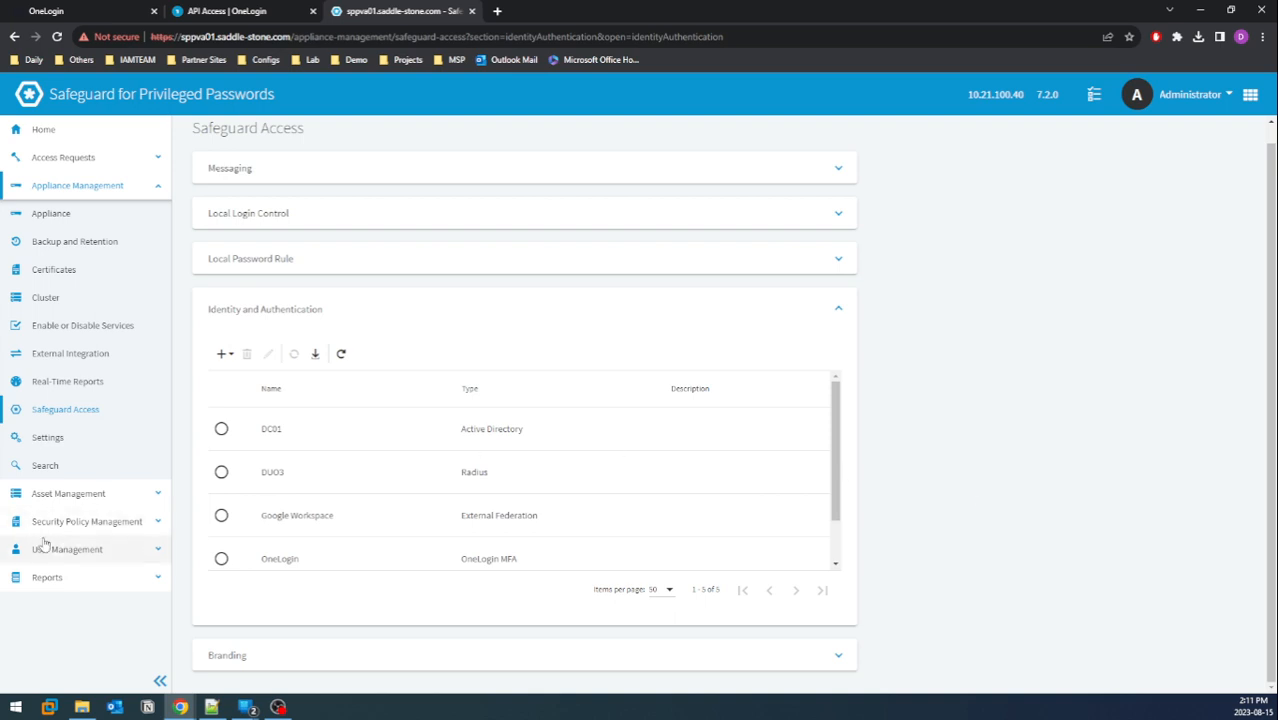
Edit the second user's Authentication settings to require secondary authentication via OneLogin
{"action": "left_click", "coordinate": [97, 551]}
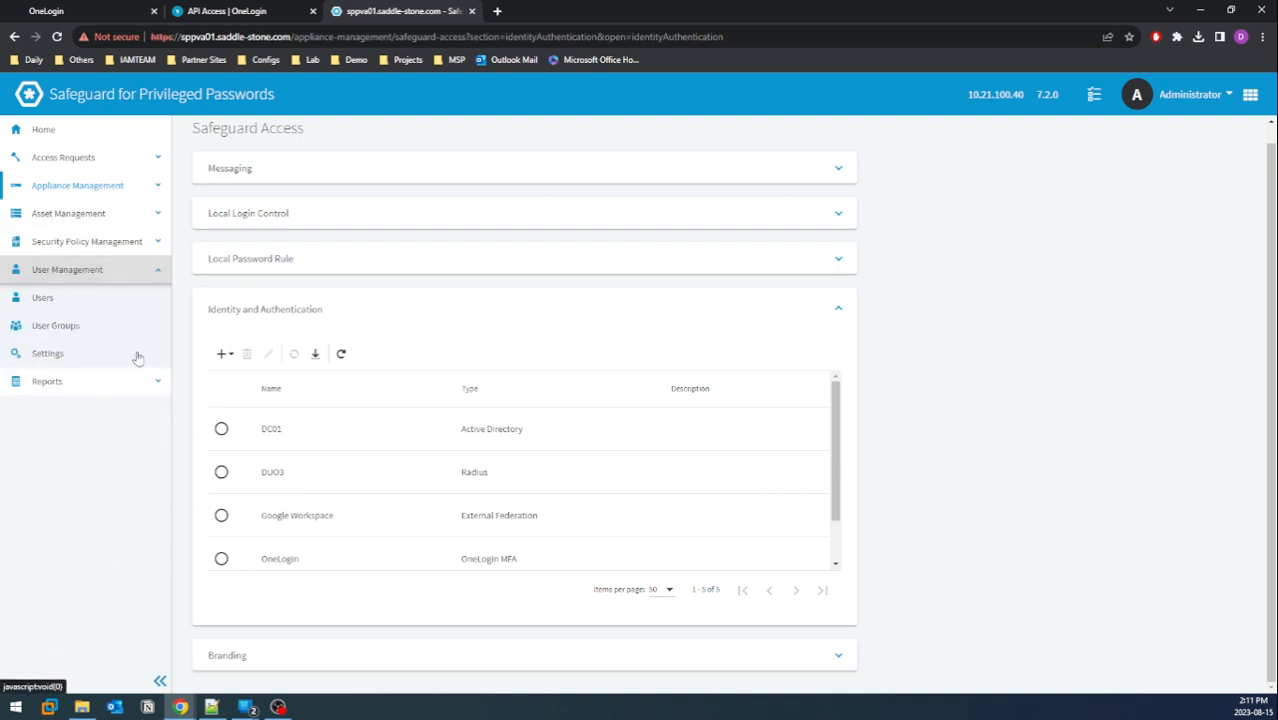
{"action": "left_click", "coordinate": [105, 299]}
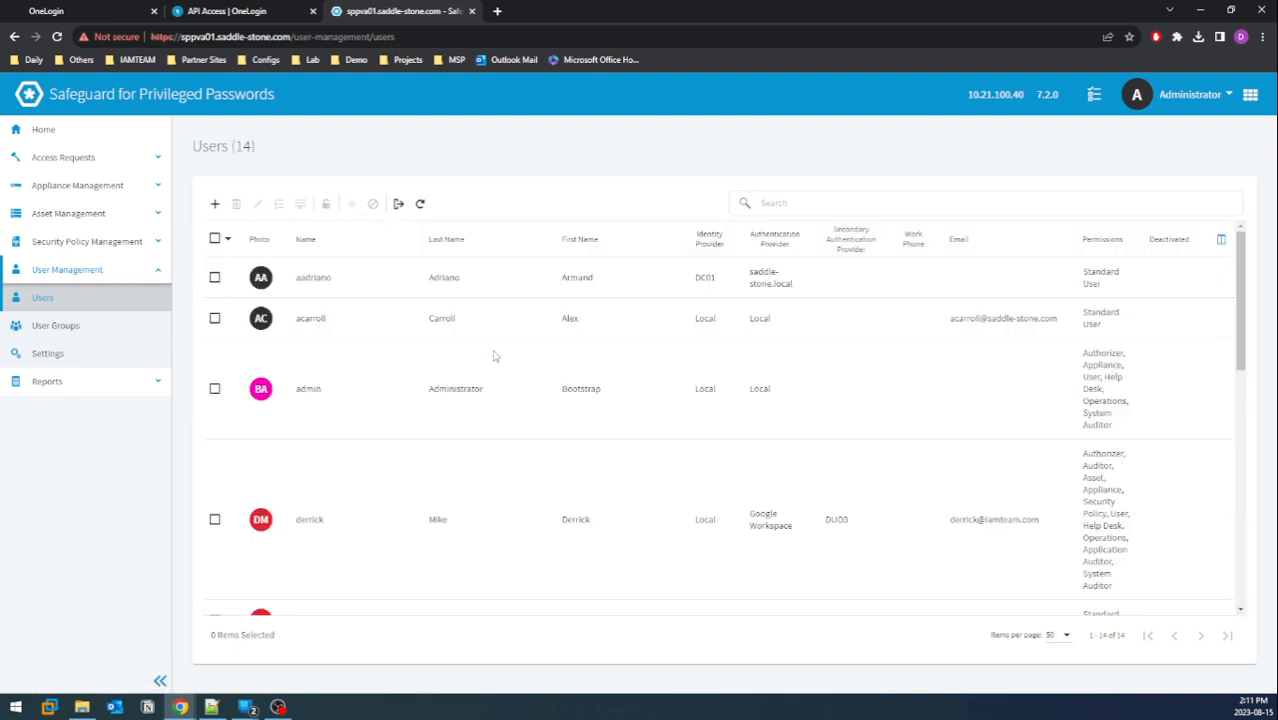
{"action": "left_click", "coordinate": [491, 326]}
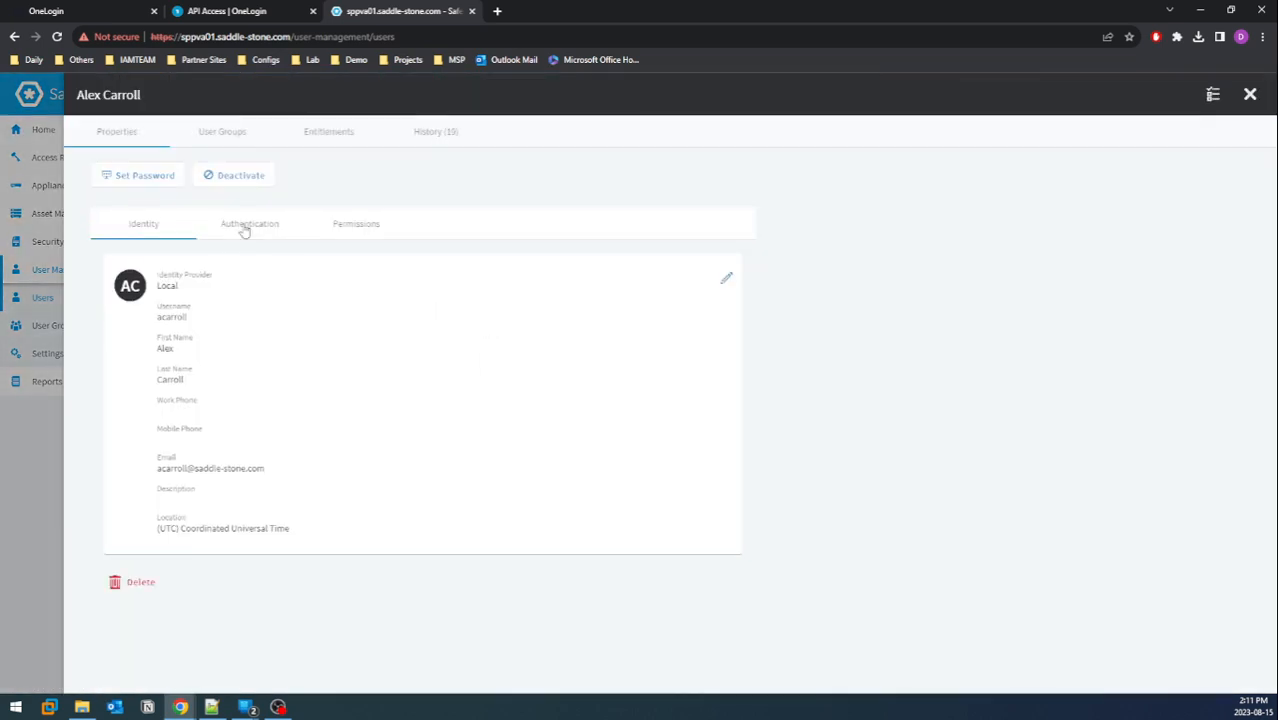
{"action": "left_click", "coordinate": [255, 226]}
{"action": "left_click", "coordinate": [729, 276]}
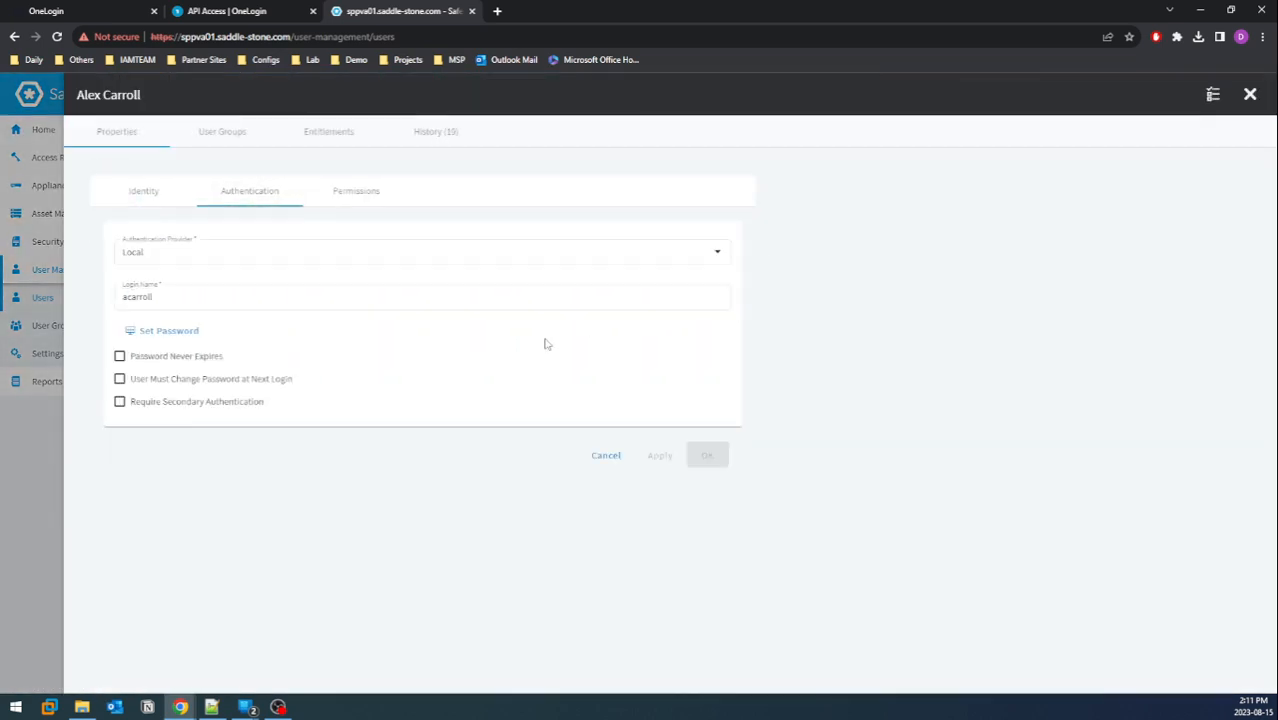
{"action": "left_click", "coordinate": [204, 405]}
{"action": "left_click", "coordinate": [297, 440]}
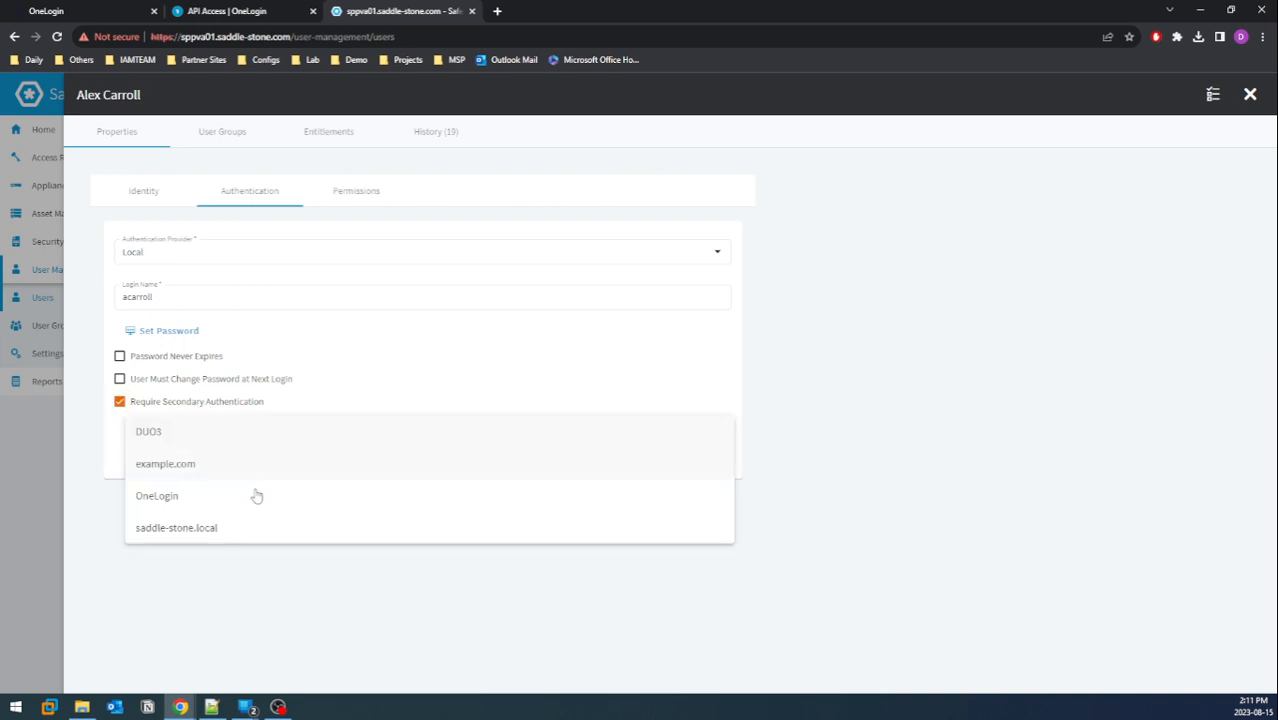
{"action": "left_click", "coordinate": [249, 503]}
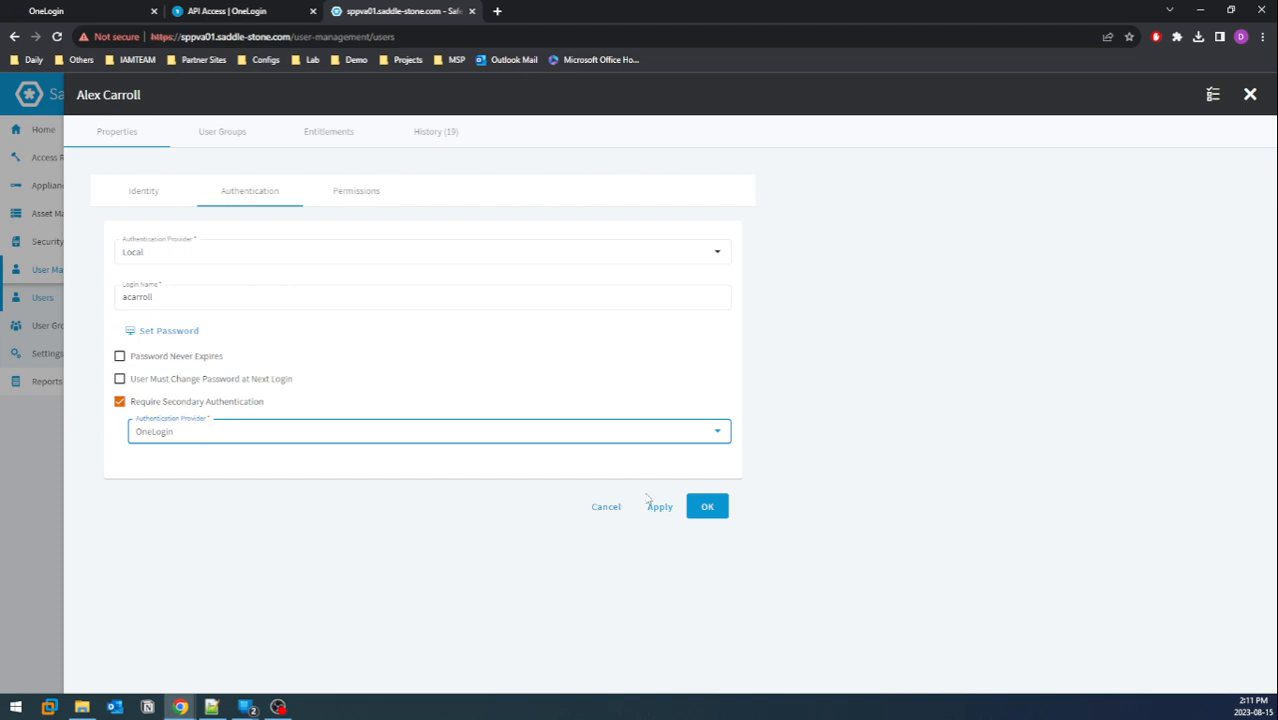
{"action": "left_click", "coordinate": [708, 508]}
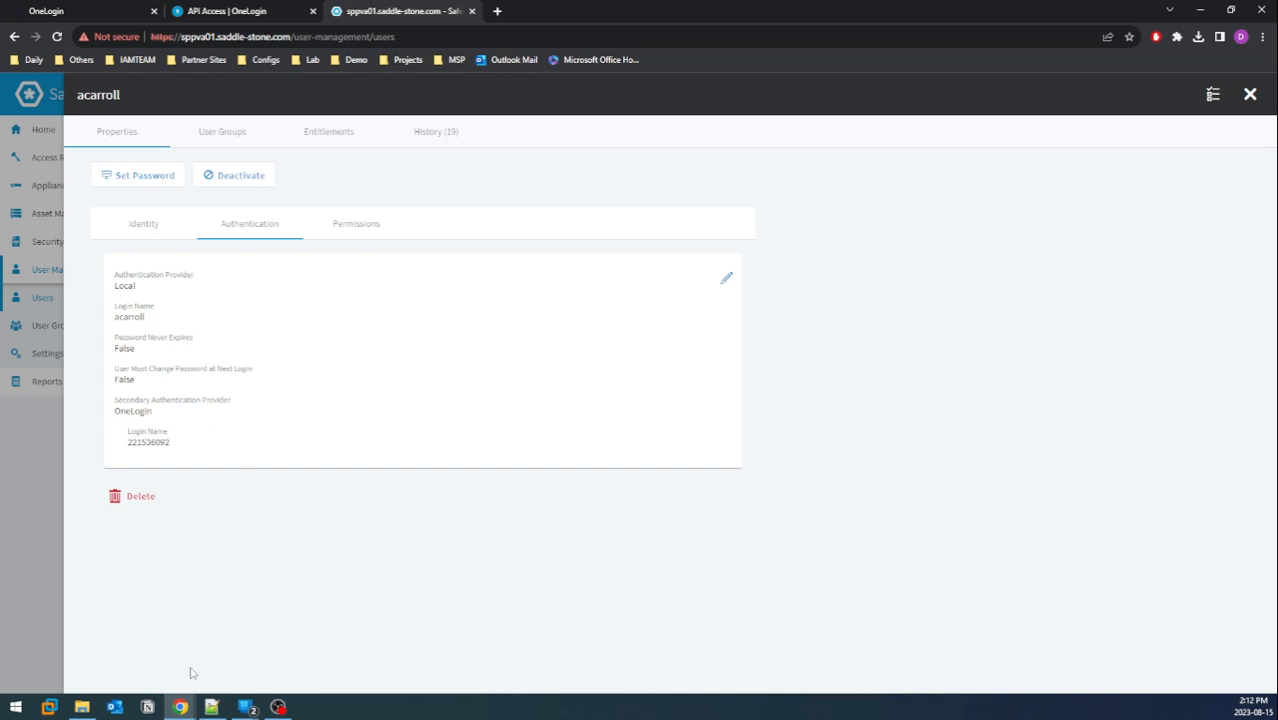
In the incognito OneLogin portal, go to Profile > Security Factors and add a OneLogin Protect factor
{"action": "mouse_move", "coordinate": [182, 706]}
{"action": "left_click", "coordinate": [260, 652]}
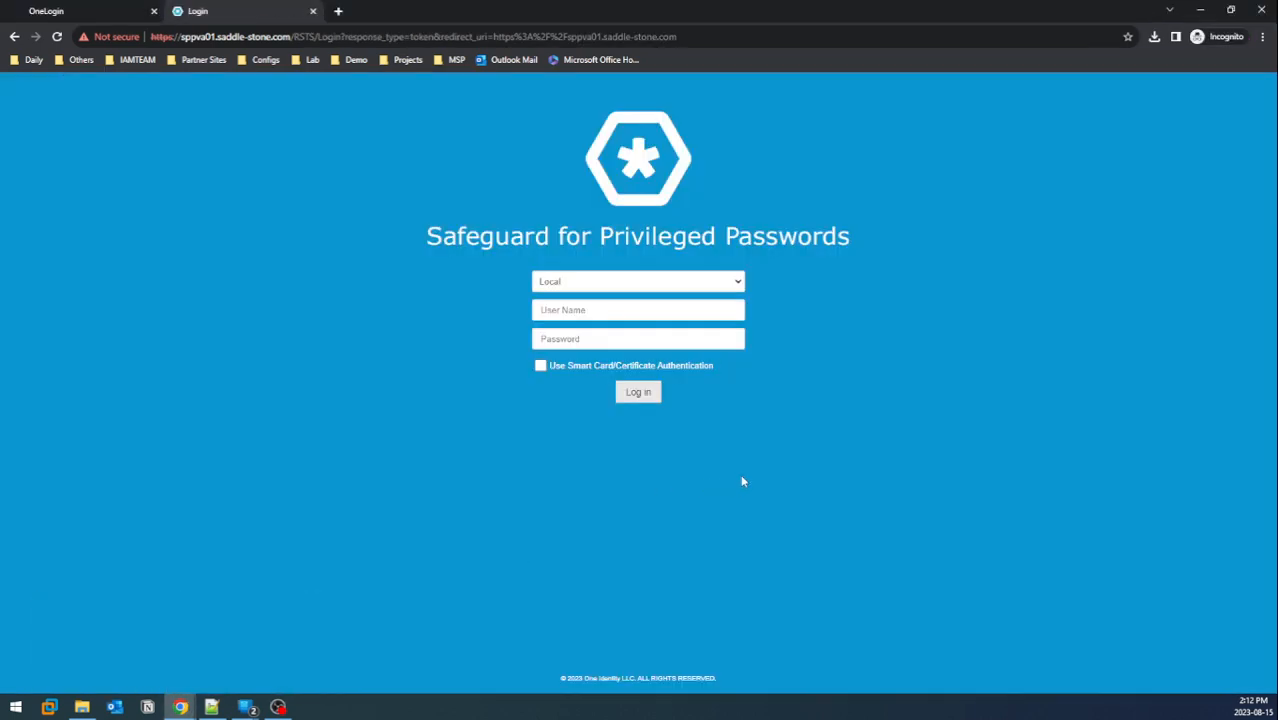
{"action": "left_click", "coordinate": [90, 10]}
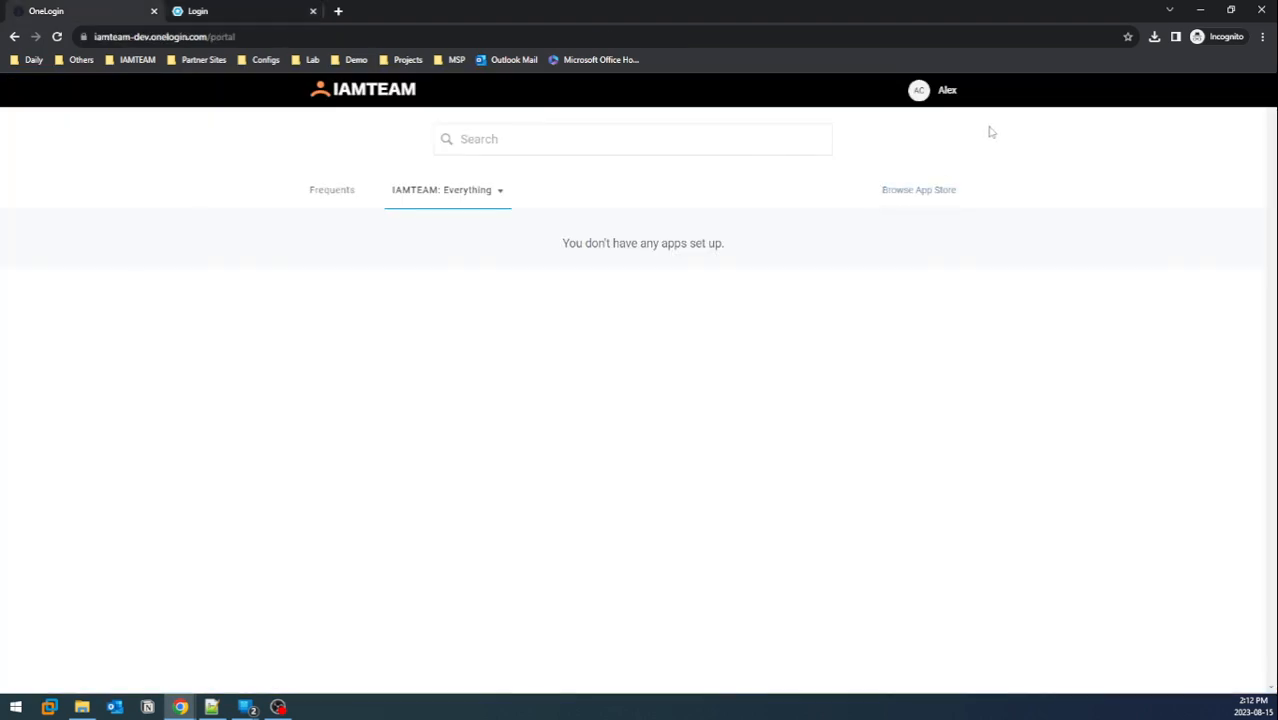
{"action": "left_click", "coordinate": [943, 93]}
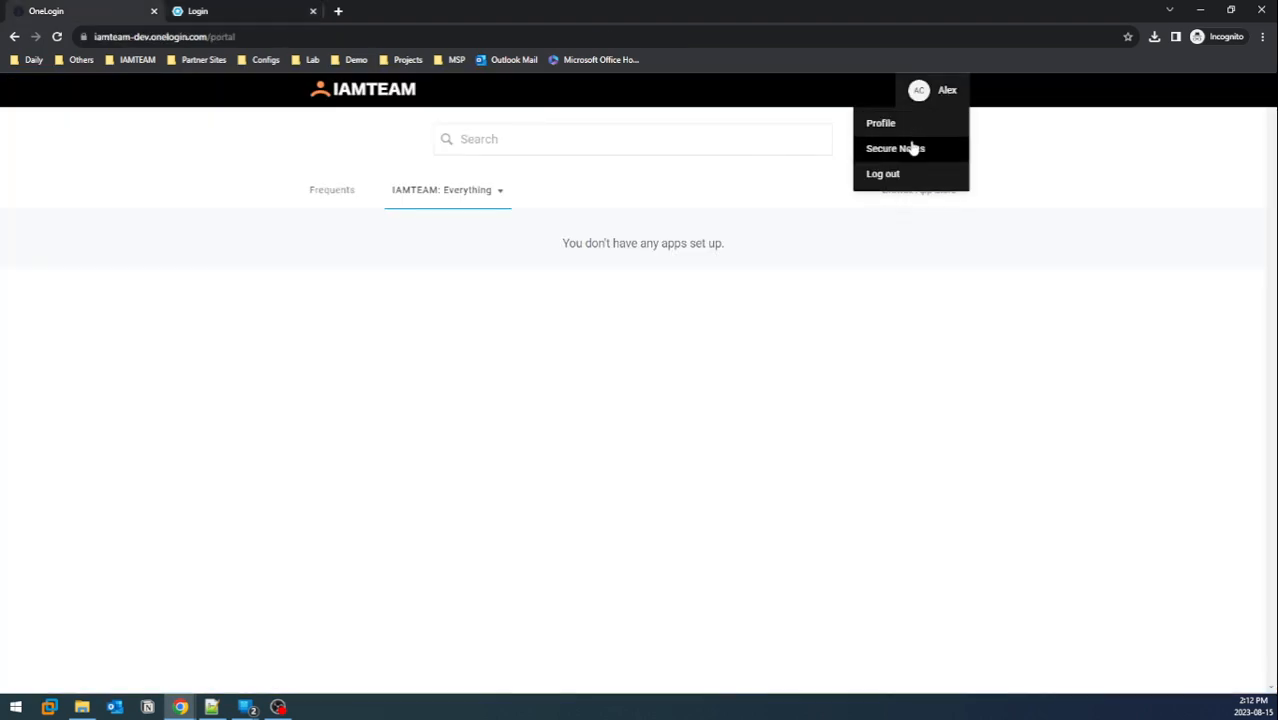
{"action": "left_click", "coordinate": [915, 125]}
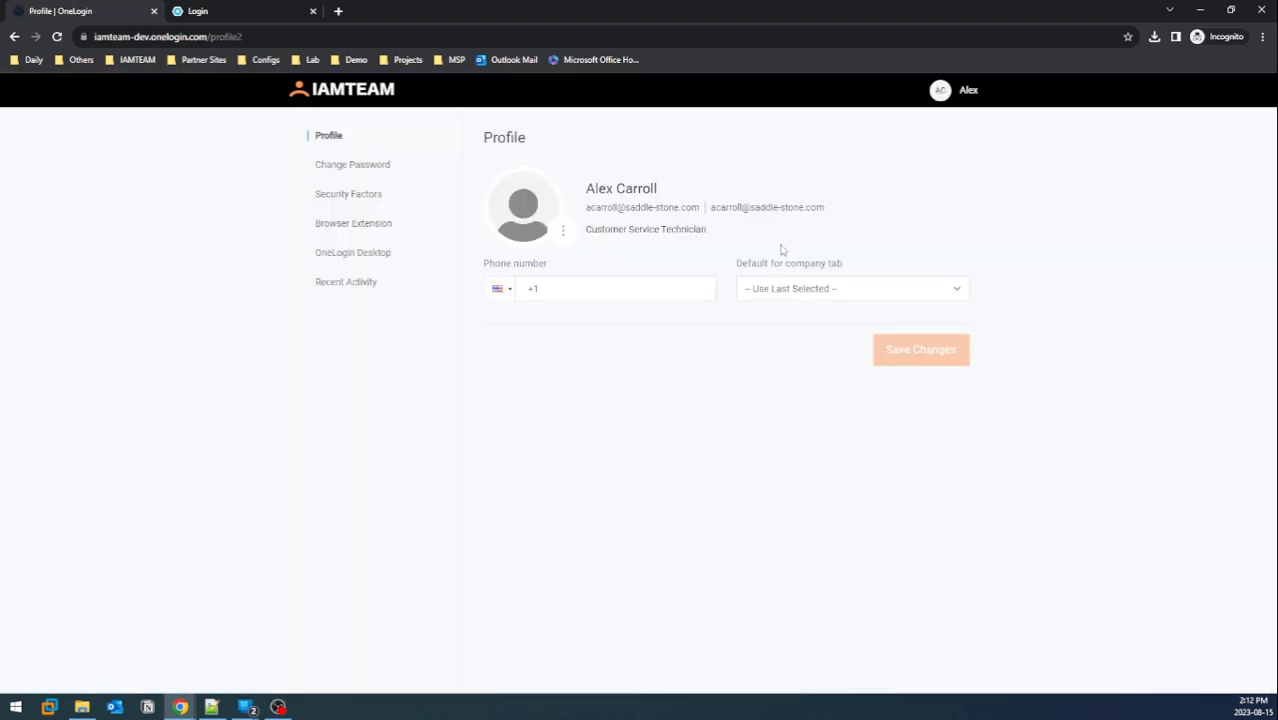
{"action": "left_click", "coordinate": [380, 205]}
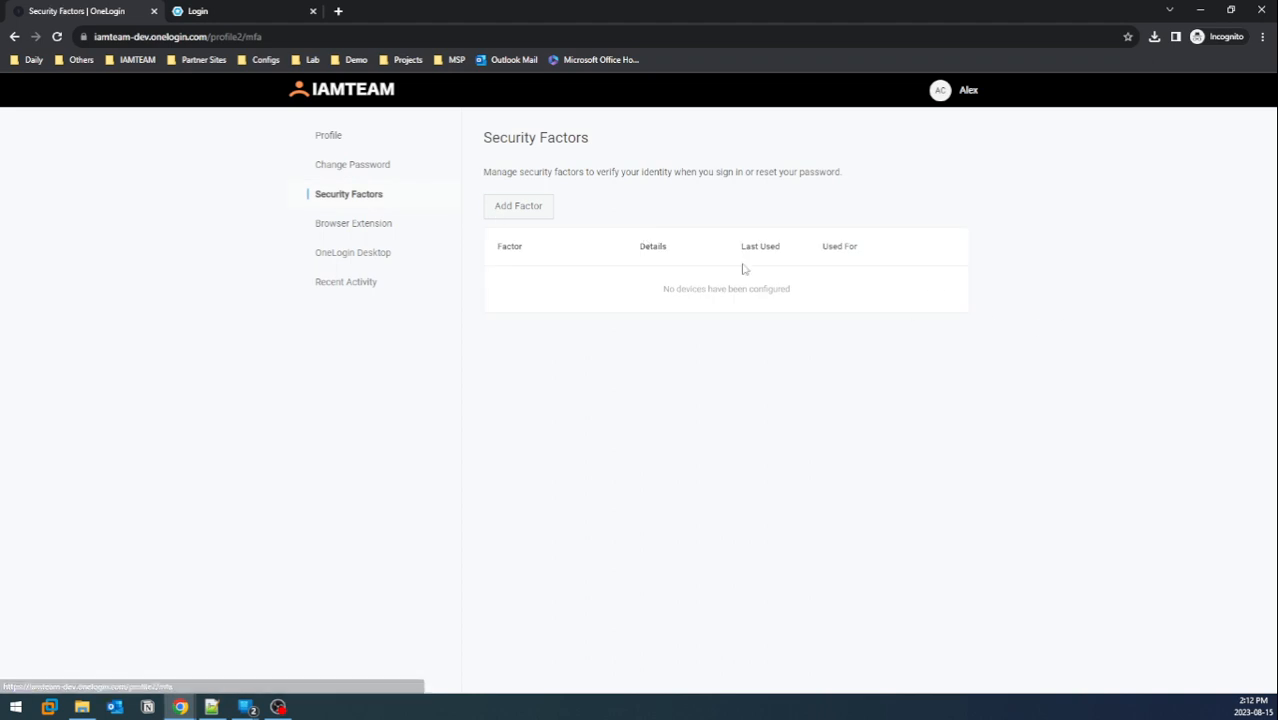
{"action": "left_click", "coordinate": [518, 211]}
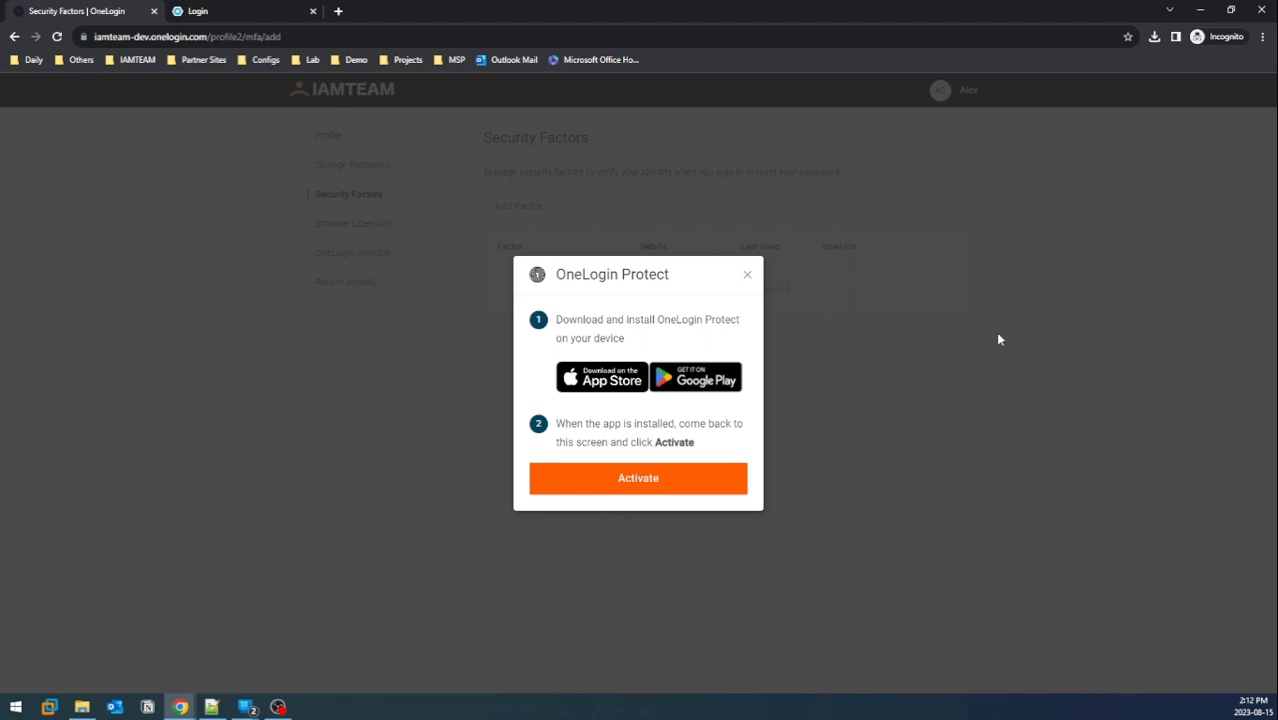
Activate OneLogin Protect and scan its QR code with the mirrored Samsung phone
{"action": "left_click", "coordinate": [704, 486]}
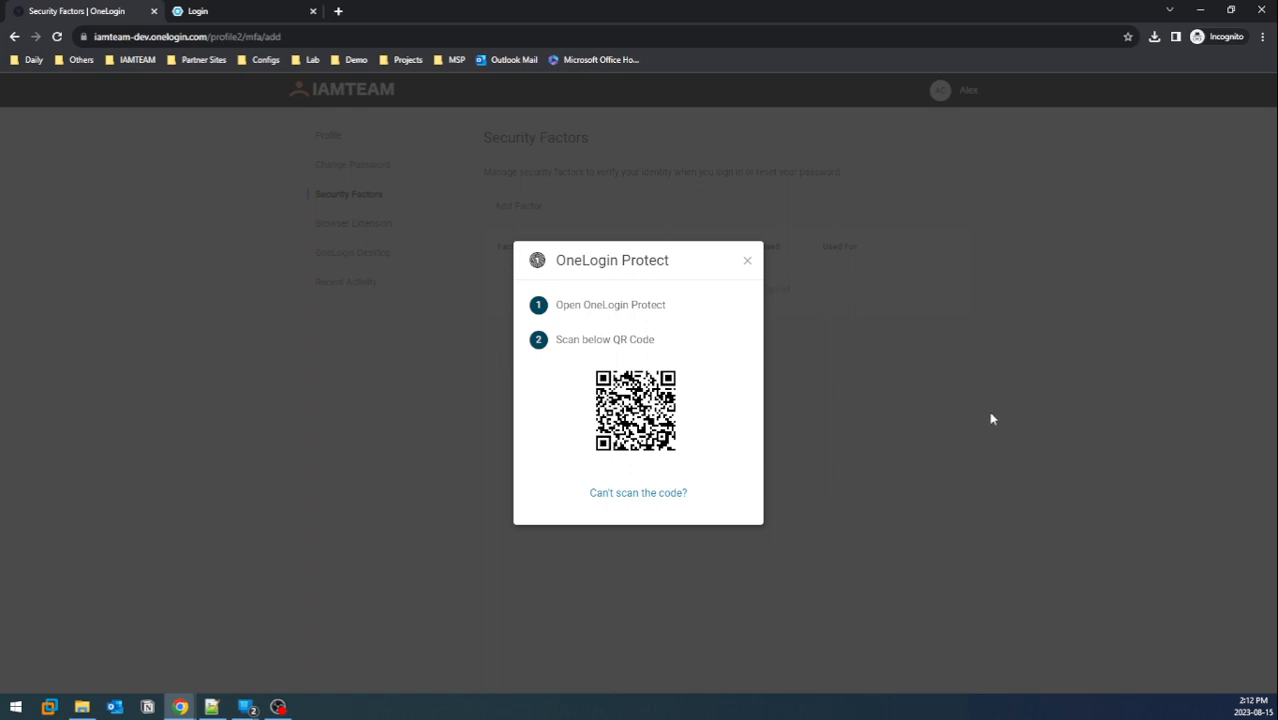
{"action": "left_click", "coordinate": [278, 707]}
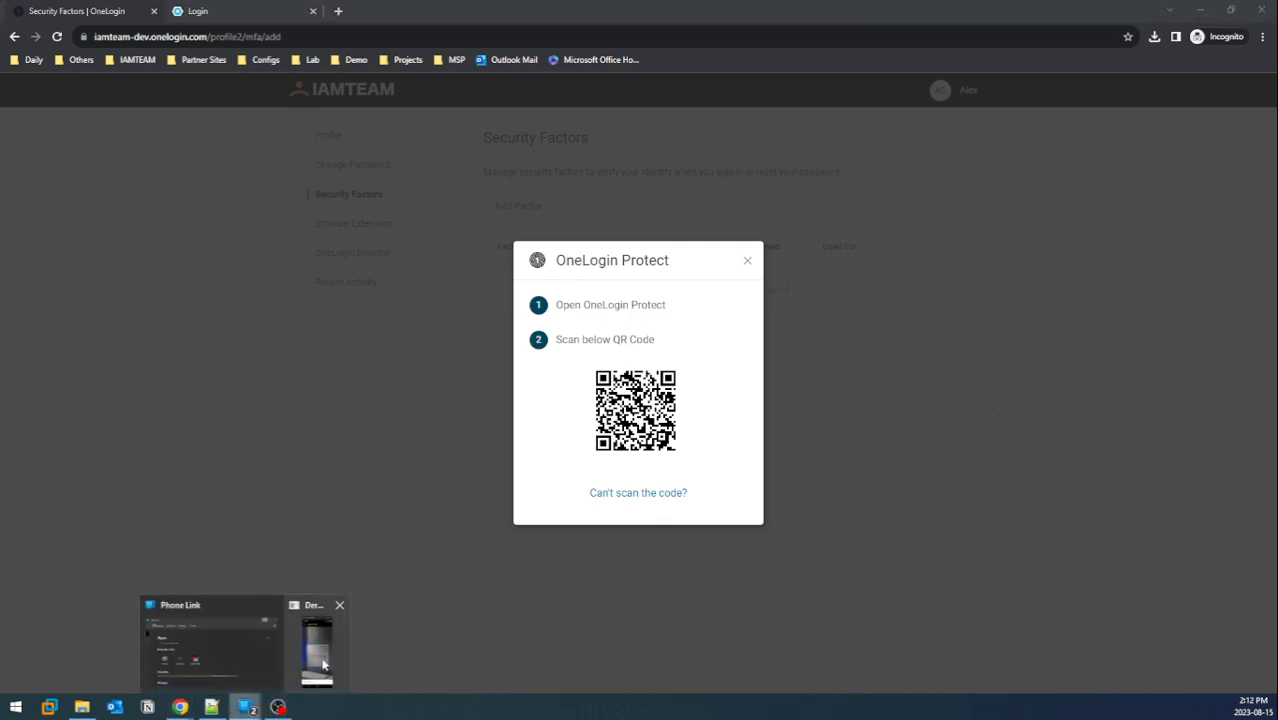
{"action": "left_click", "coordinate": [312, 645]}
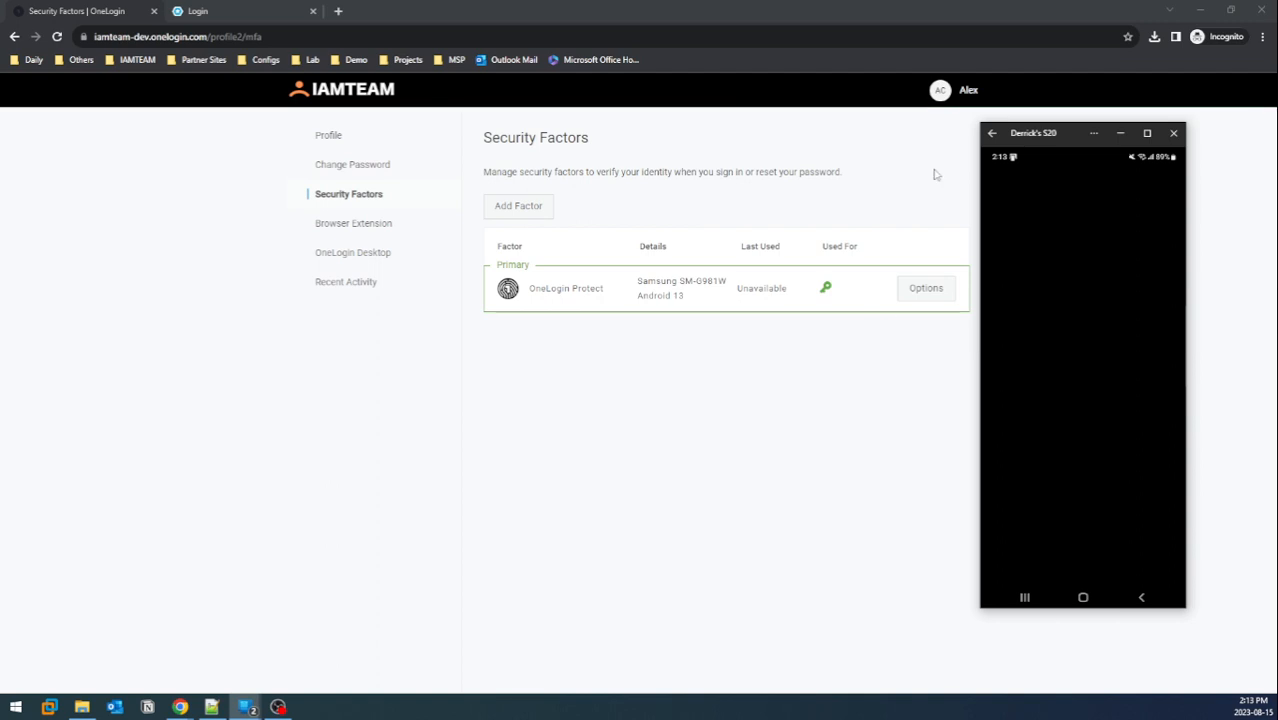
{"action": "left_click", "coordinate": [1120, 132]}
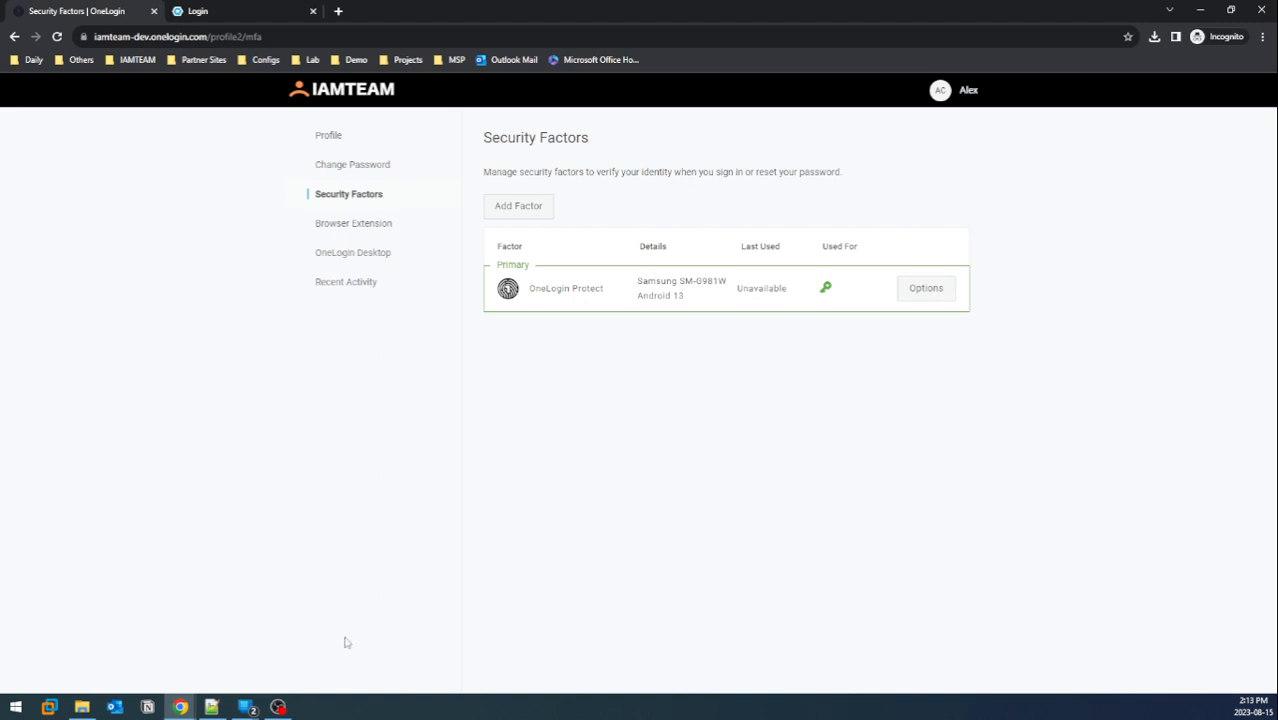
Reload the Safeguard login page and sign in with the local user's username and password
{"action": "left_click", "coordinate": [245, 6]}
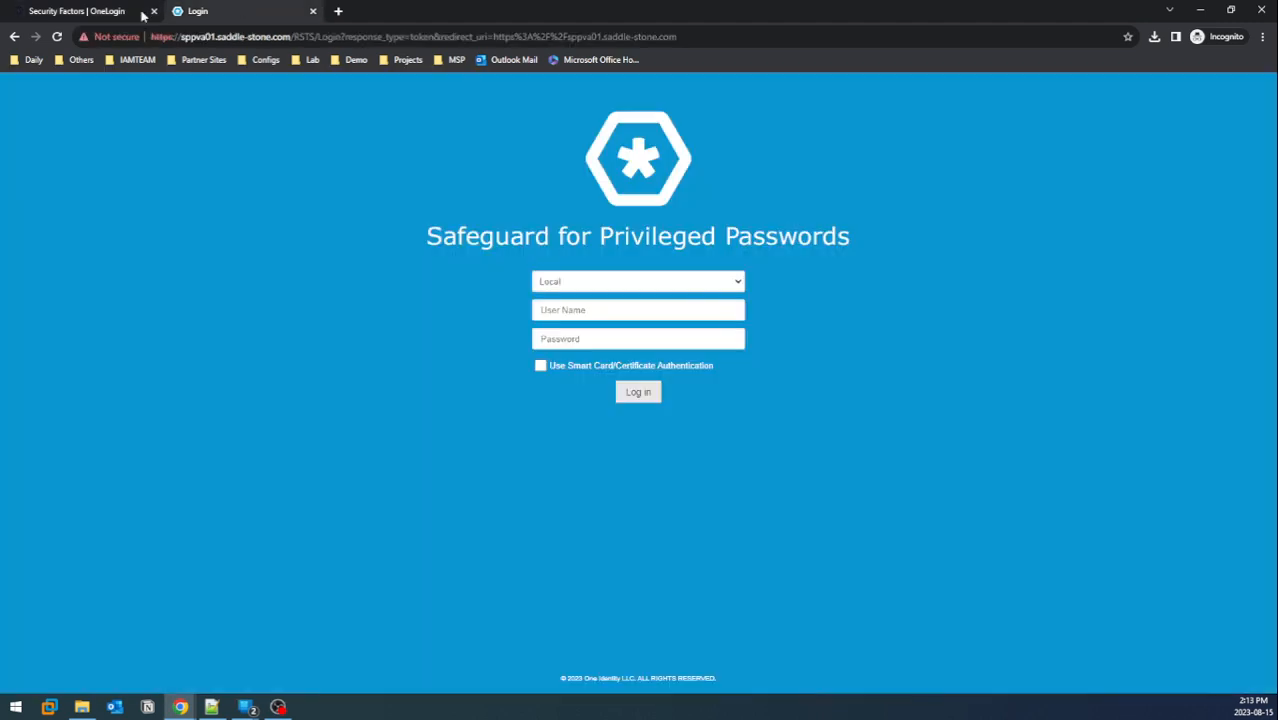
{"action": "left_click", "coordinate": [57, 36]}
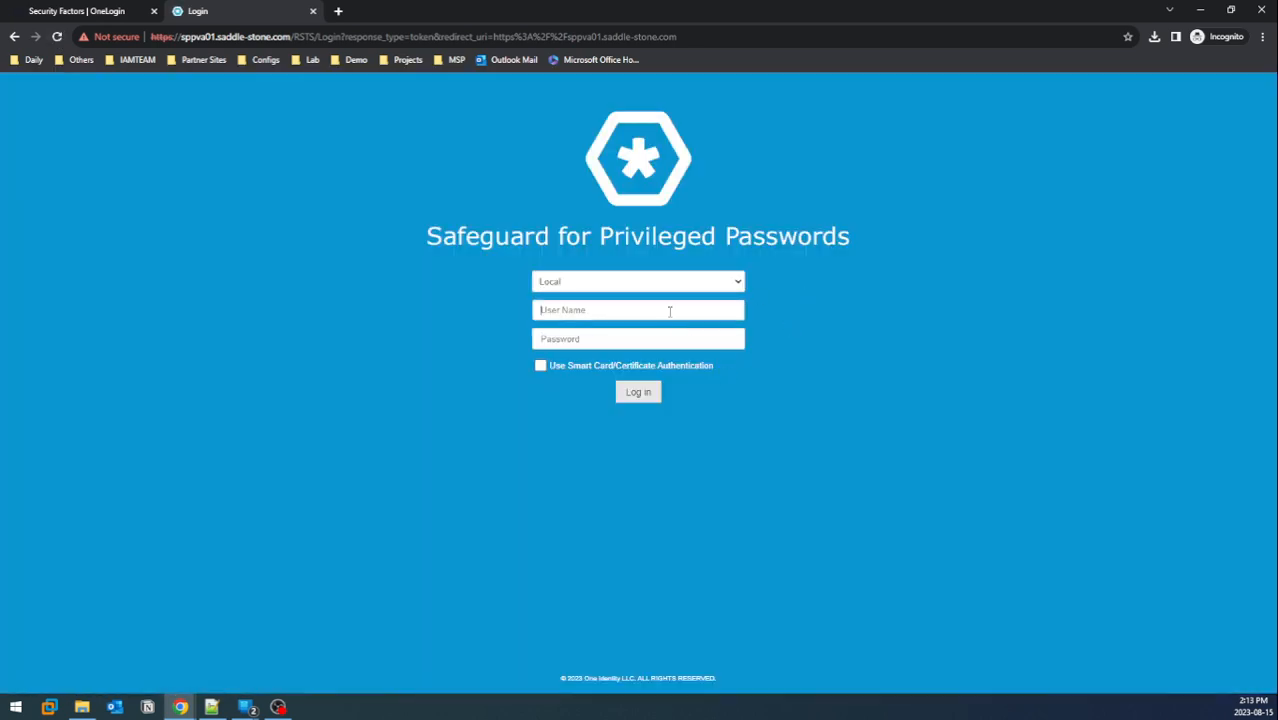
{"action": "key", "text": "Tab"}
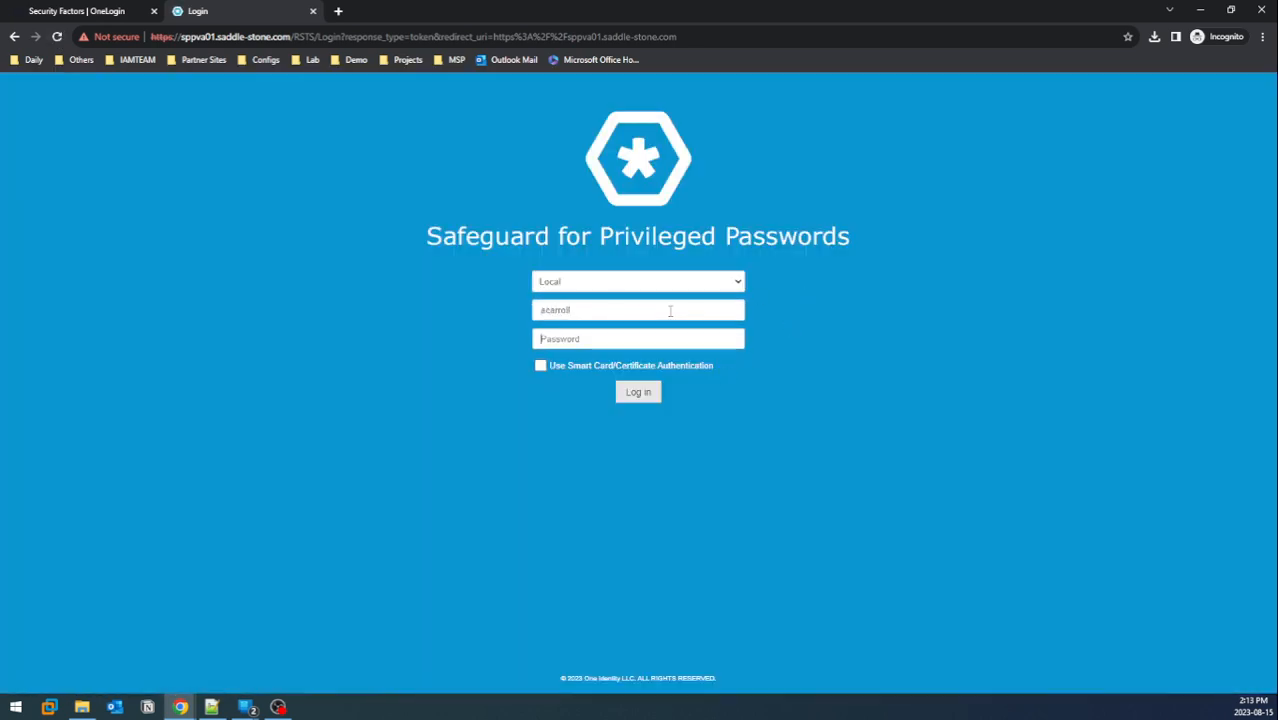
{"action": "type", "text": "*********"}
{"action": "left_click", "coordinate": [636, 390]}
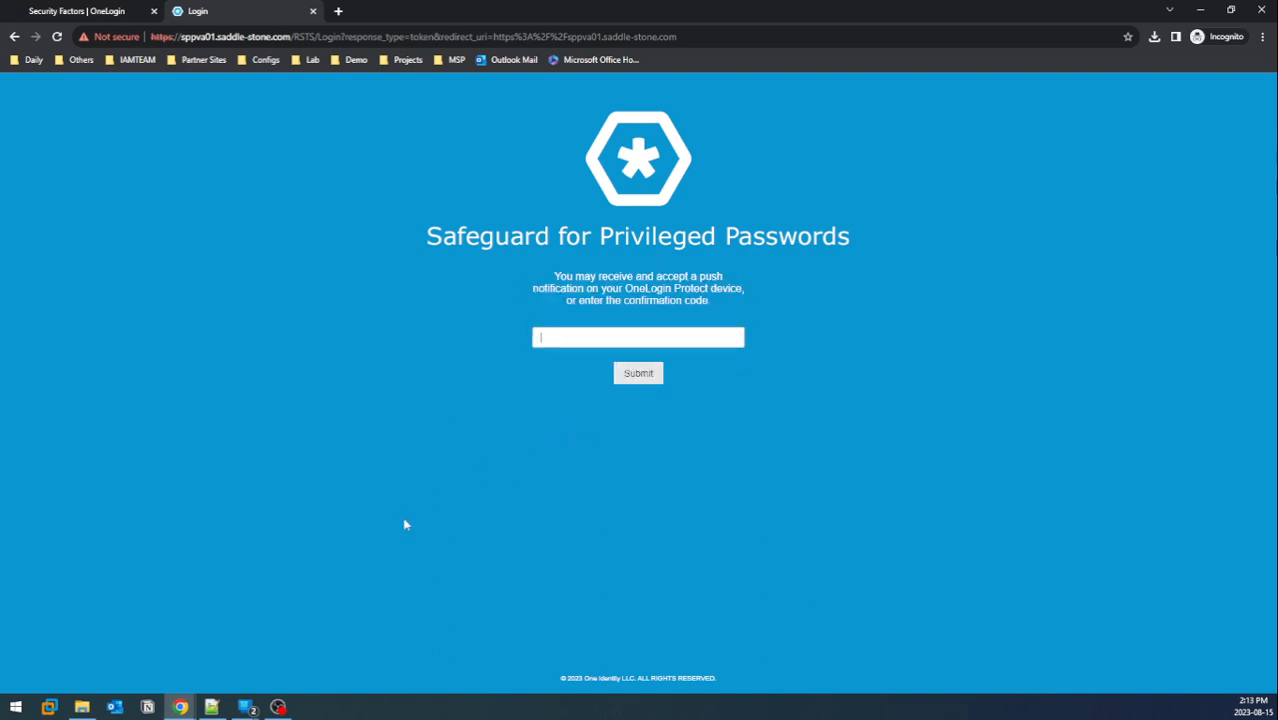
Approve the OneLogin Protect push on the mirrored phone, then hide the phone window
{"action": "left_click", "coordinate": [280, 708]}
{"action": "left_click", "coordinate": [280, 708]}
{"action": "left_click", "coordinate": [250, 708]}
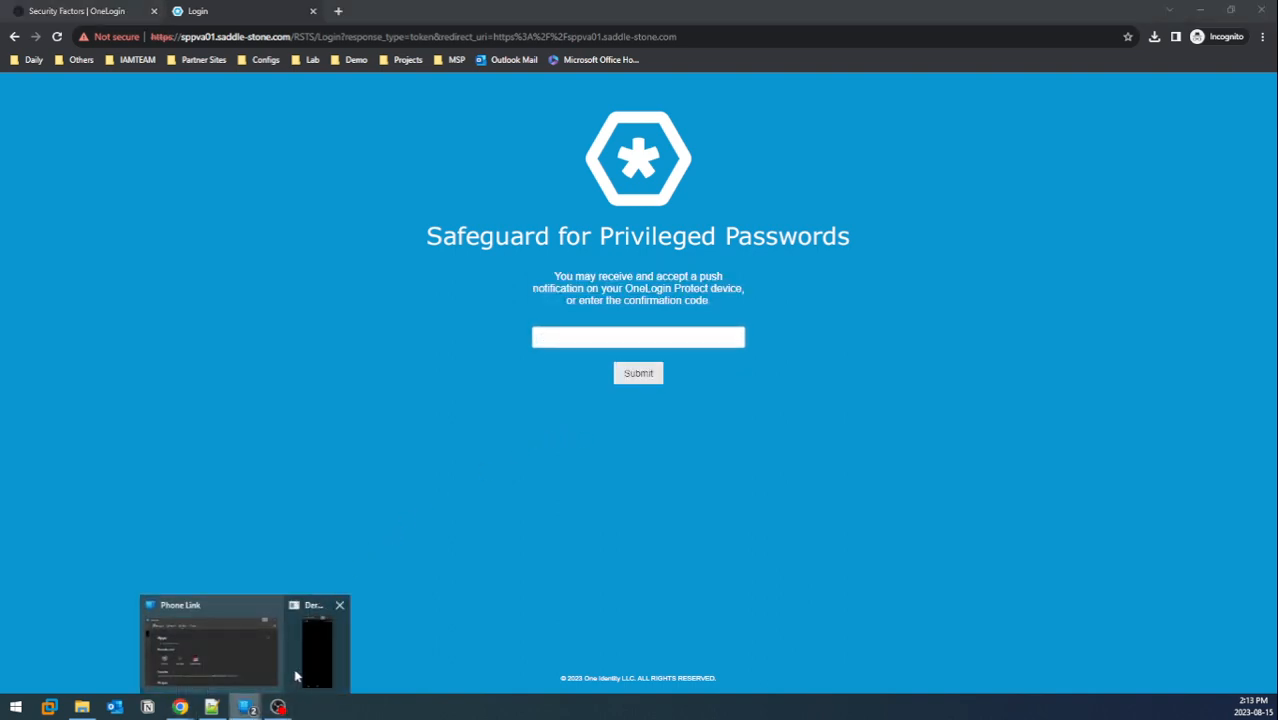
{"action": "left_click", "coordinate": [296, 677]}
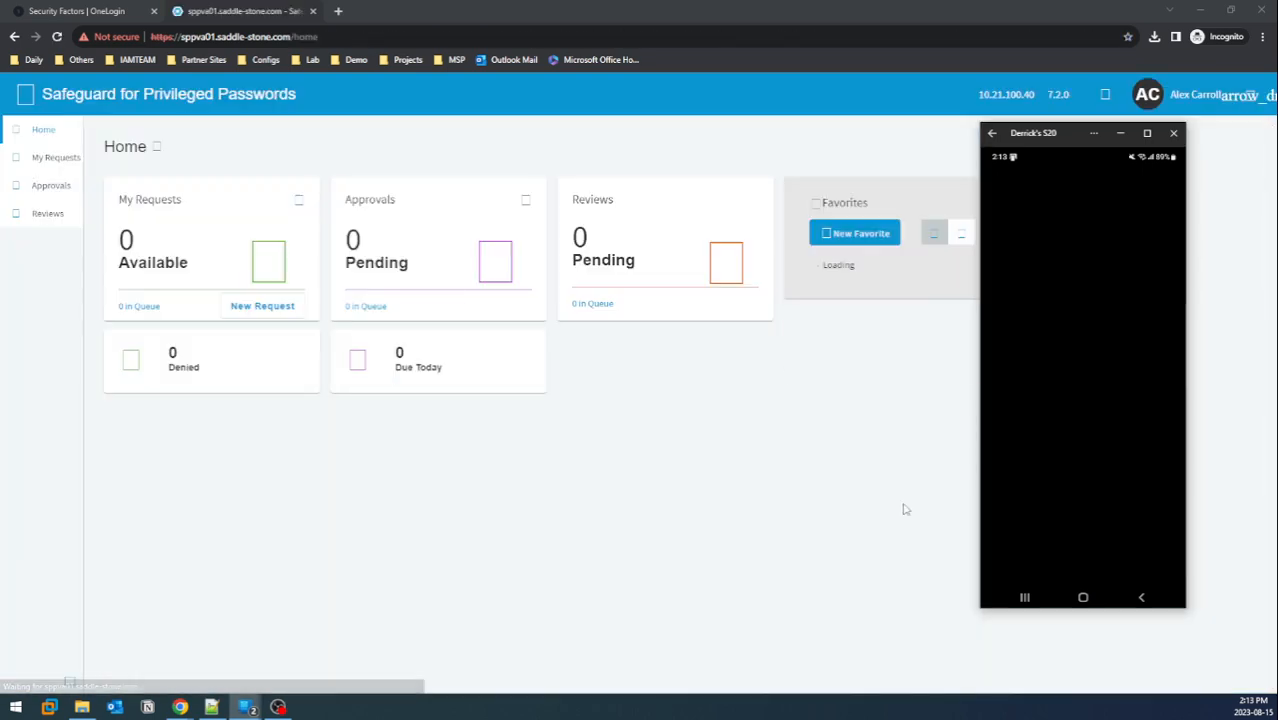
{"action": "left_click", "coordinate": [1120, 133]}
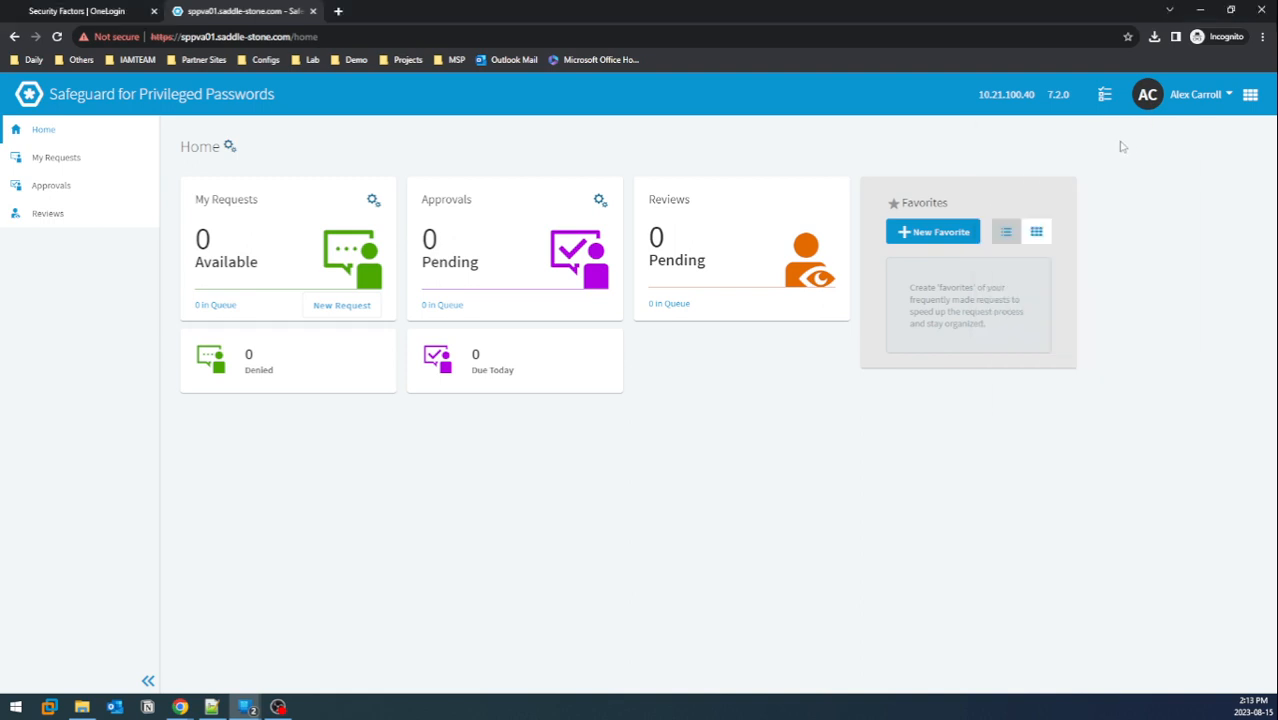